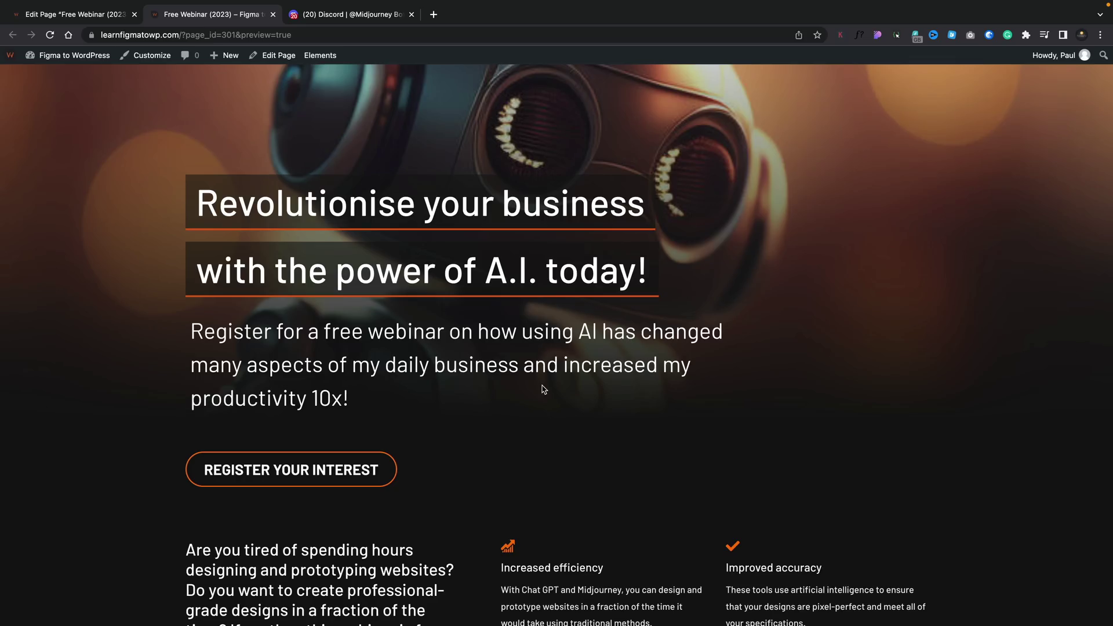
# - Generate a four-image Midjourney grid for 'cute AI robot' and view it enlarged
pyautogui.scroll(-10, 544, 389)
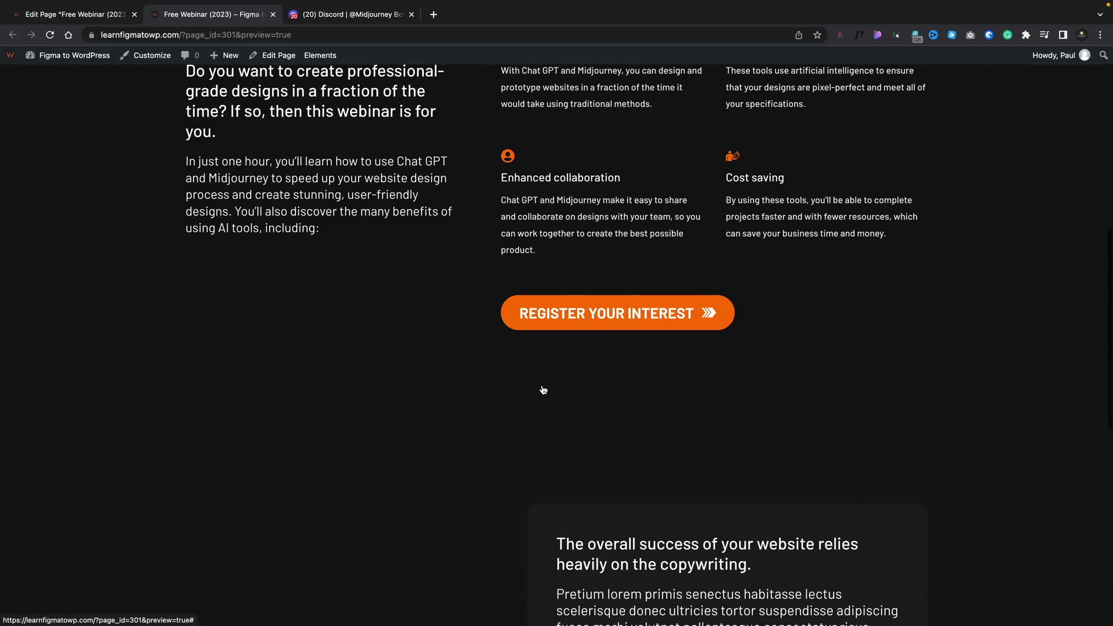
pyautogui.scroll(-2, 544, 390)
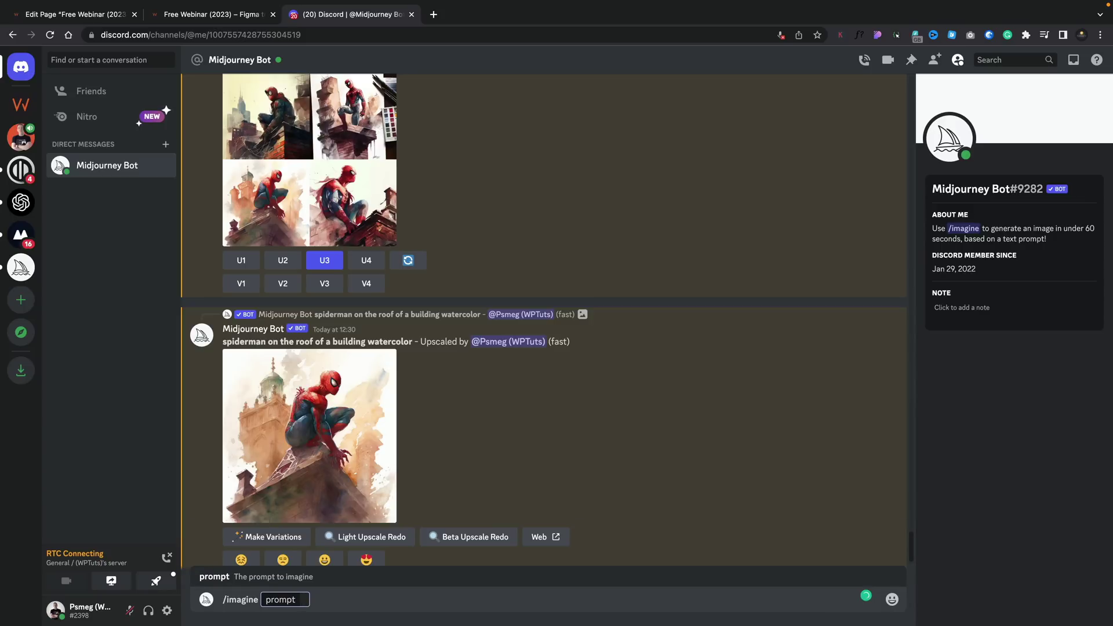
pyautogui.write('A')
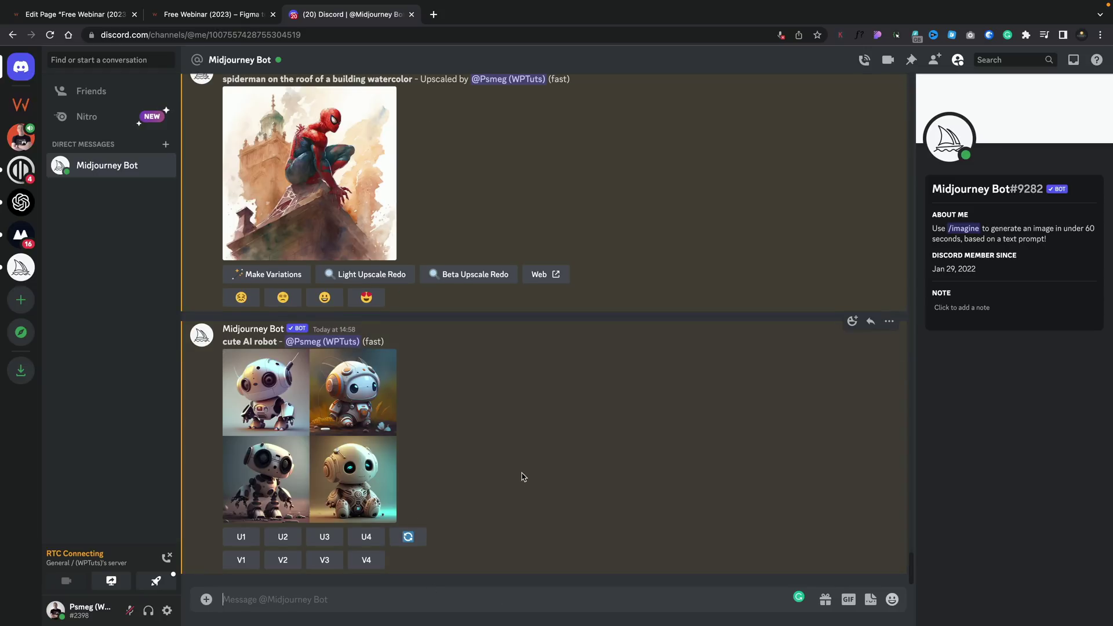
pyautogui.click(318, 402)
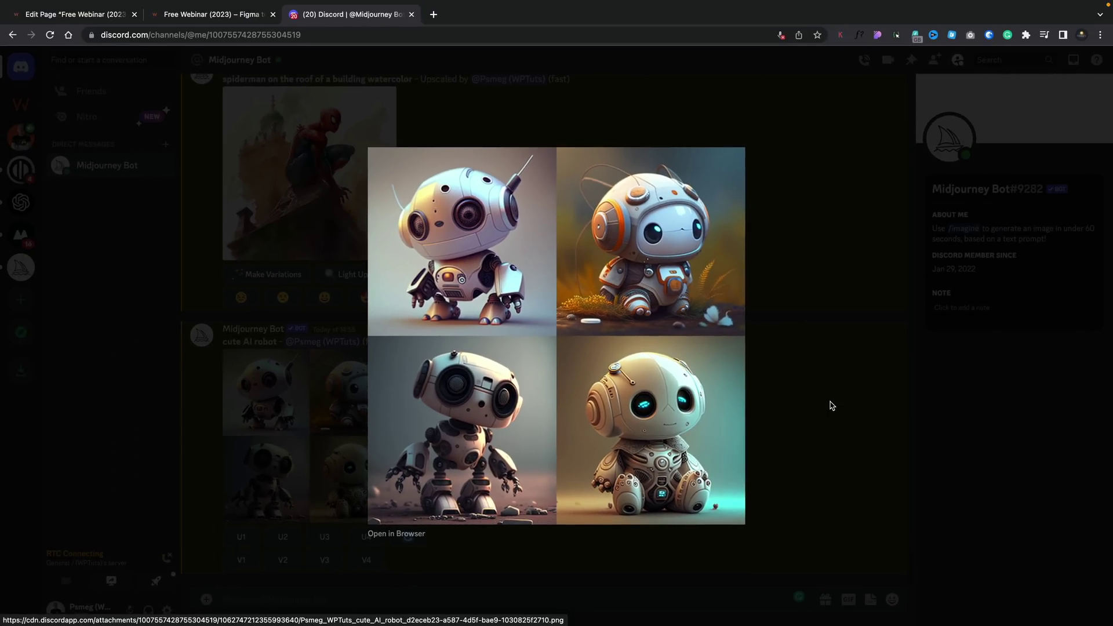
# - Close the enlarged grid and request a remix of the second robot image
pyautogui.click(833, 405)
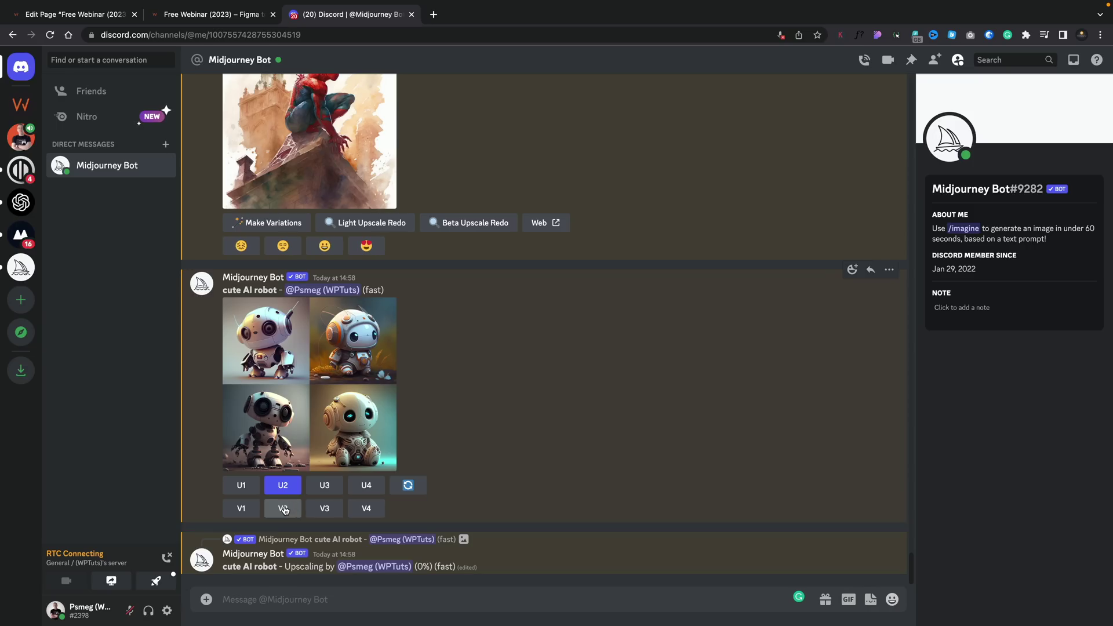
pyautogui.click(285, 509)
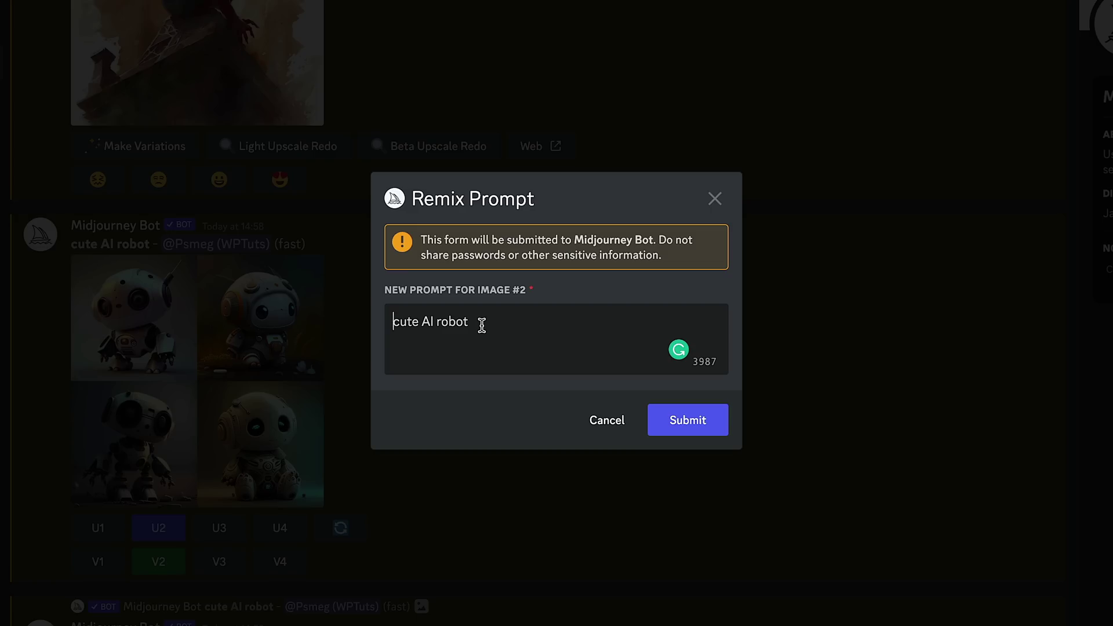
# - Append ', pixar style, shallow depth of field, cinematic, macro lens' to the remix prompt and submit
pyautogui.click(482, 325)
pyautogui.write(', pixar style, ')
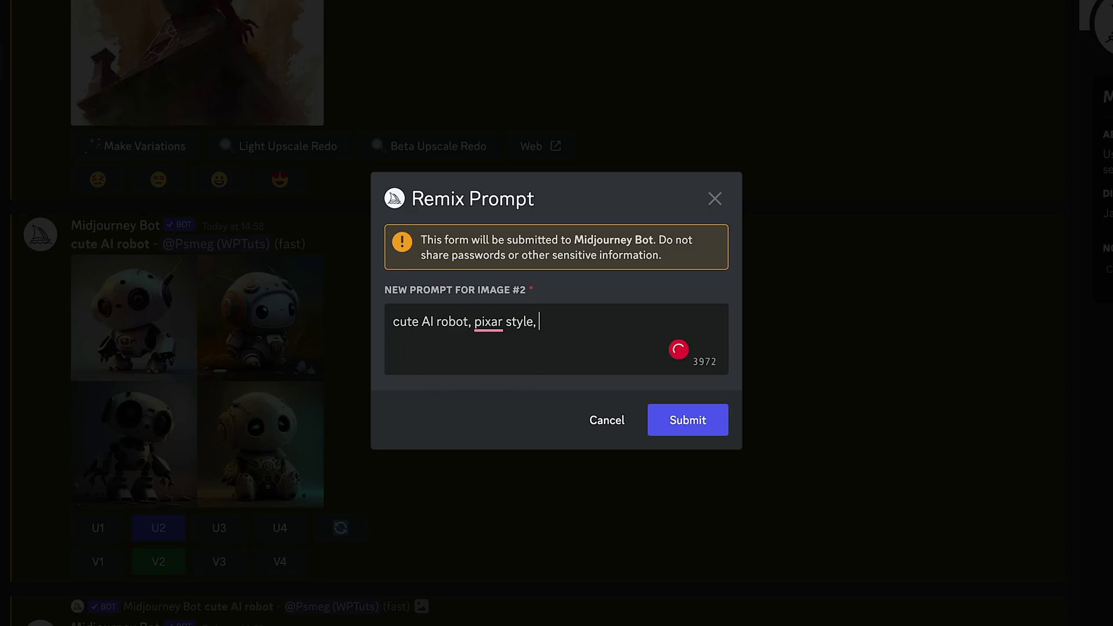
pyautogui.write('shallow depth of field, cinematic,')
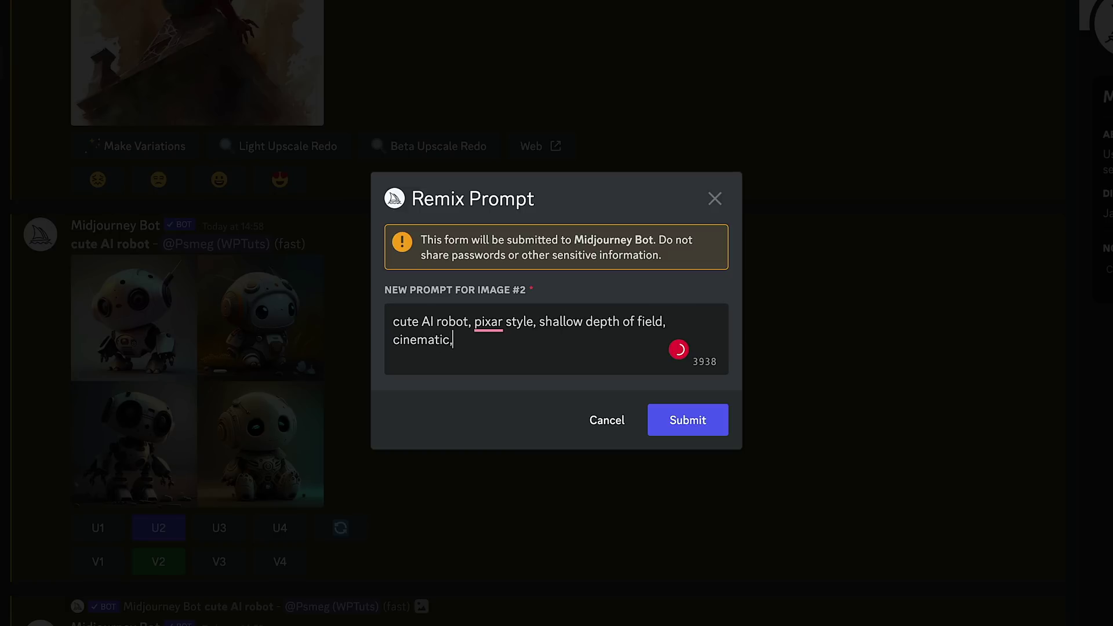
pyautogui.write('macro lens')
pyautogui.click(694, 420)
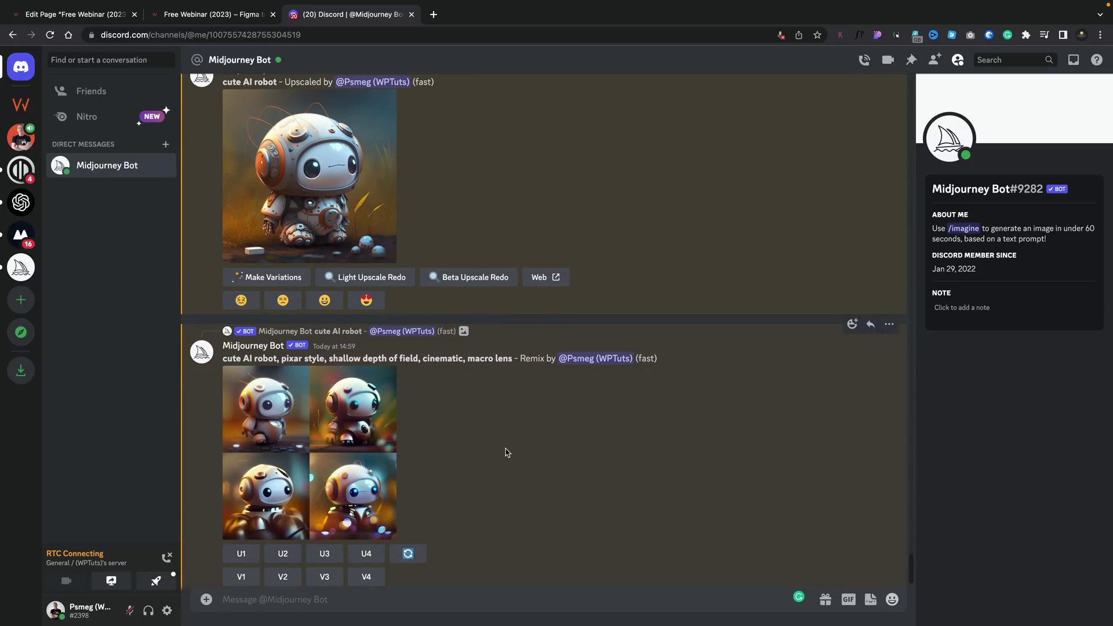
# - View the upscaled orange-and-white robot #2 at full size in its own browser tab
pyautogui.scroll(2, 508, 452)
pyautogui.scroll(1, 507, 452)
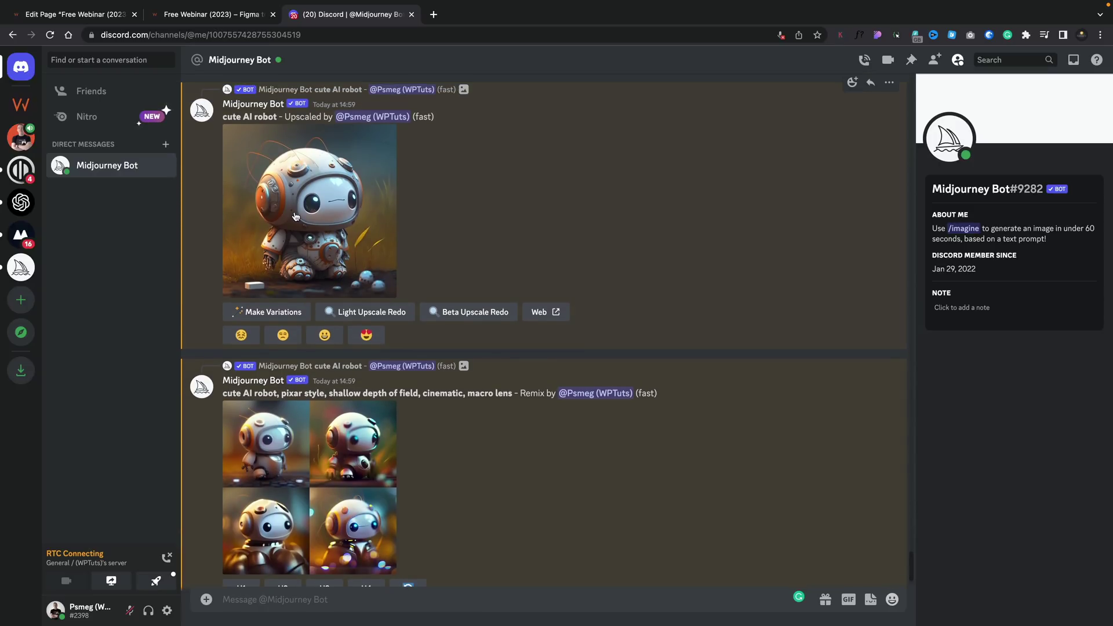
pyautogui.click(318, 215)
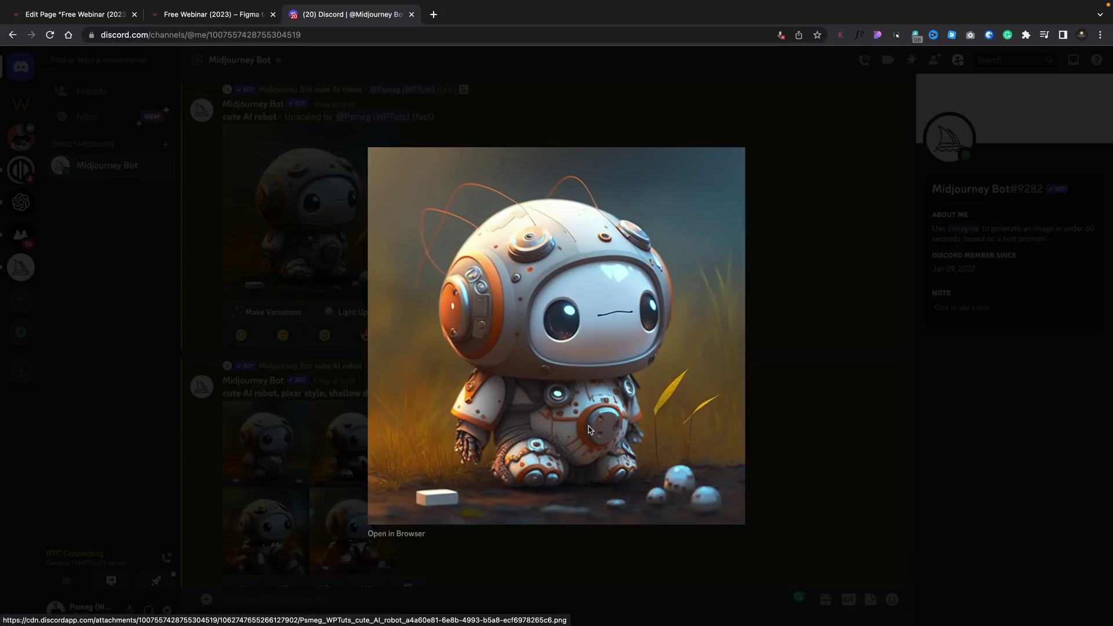
pyautogui.click(396, 535)
pyautogui.click(465, 425)
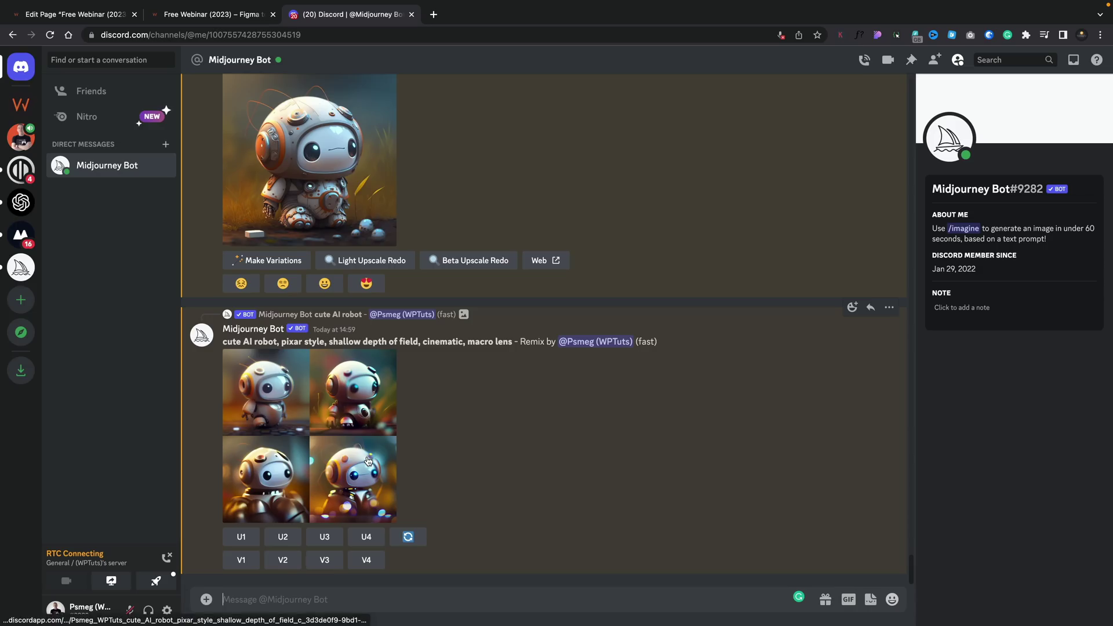
pyautogui.scroll(1, 544, 419)
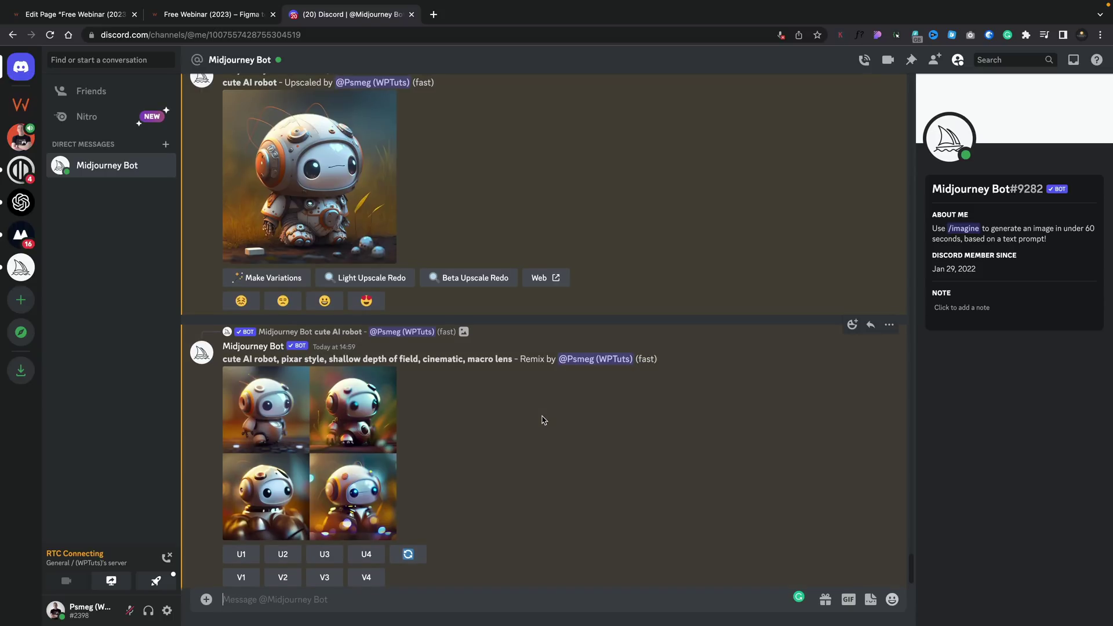
# - Send an /imagine request with the pasted smiling-robot-at-computer prompt using --ar 2:3
pyautogui.scroll(-1, 544, 420)
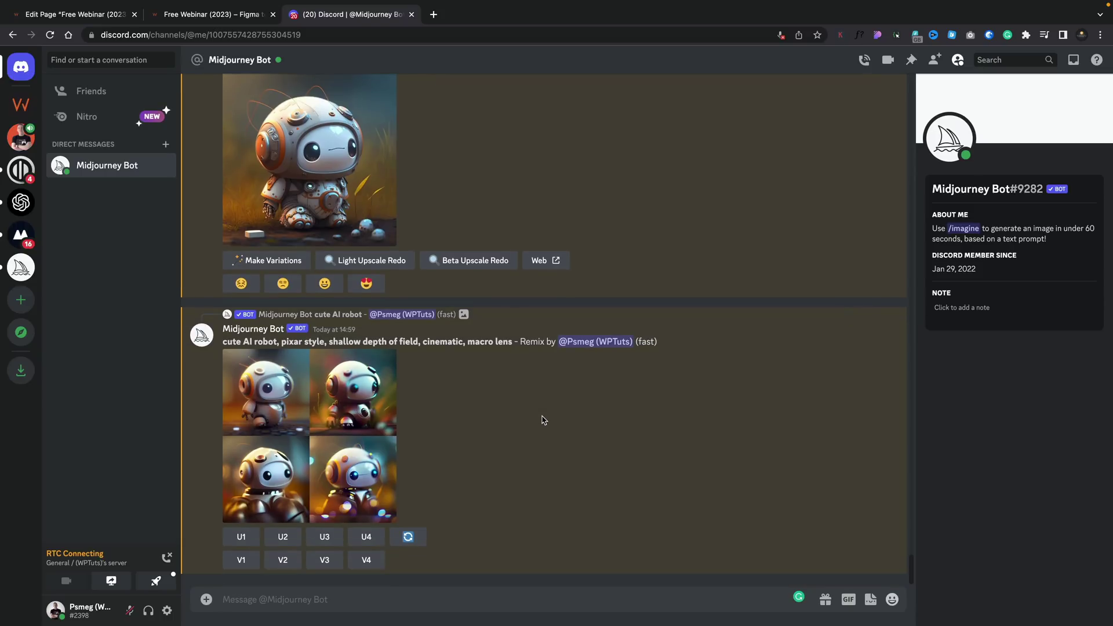
pyautogui.click(246, 597)
pyautogui.write('/imagine')
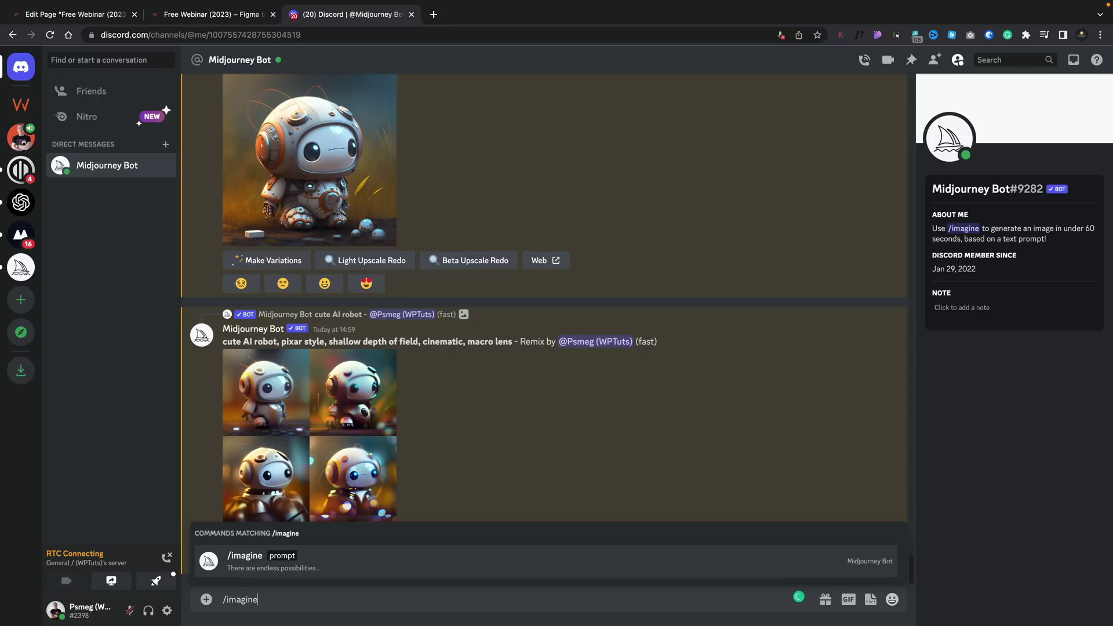
pyautogui.press('Return')
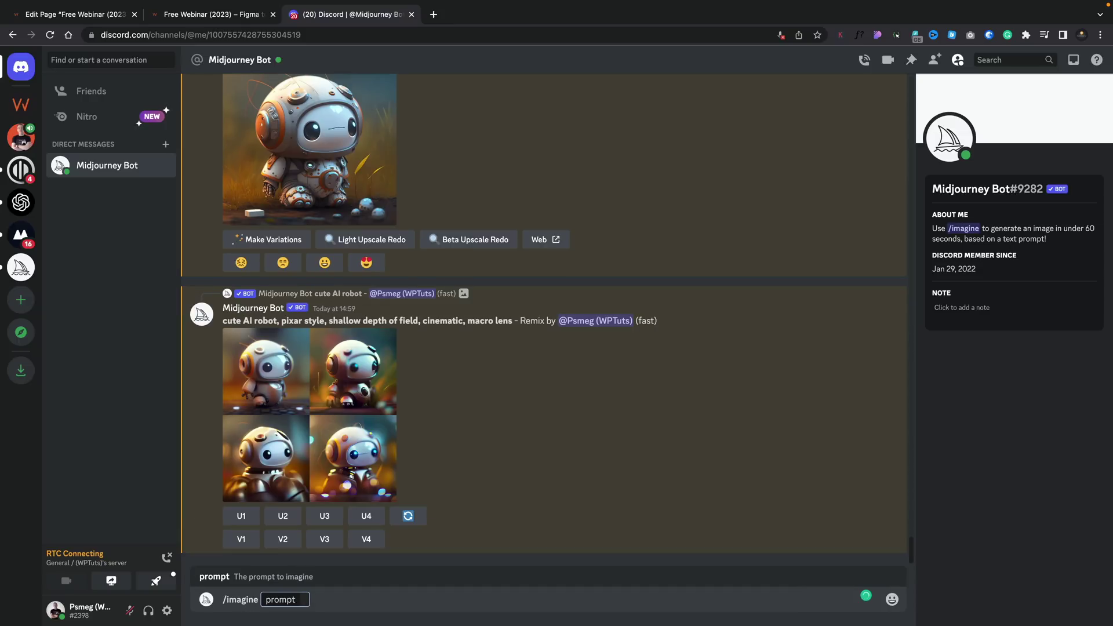
pyautogui.write('smiling AI robot looking at a computer screen, shallow depth of field, macro photography, macro lens, cinematic lighting, pixar style')
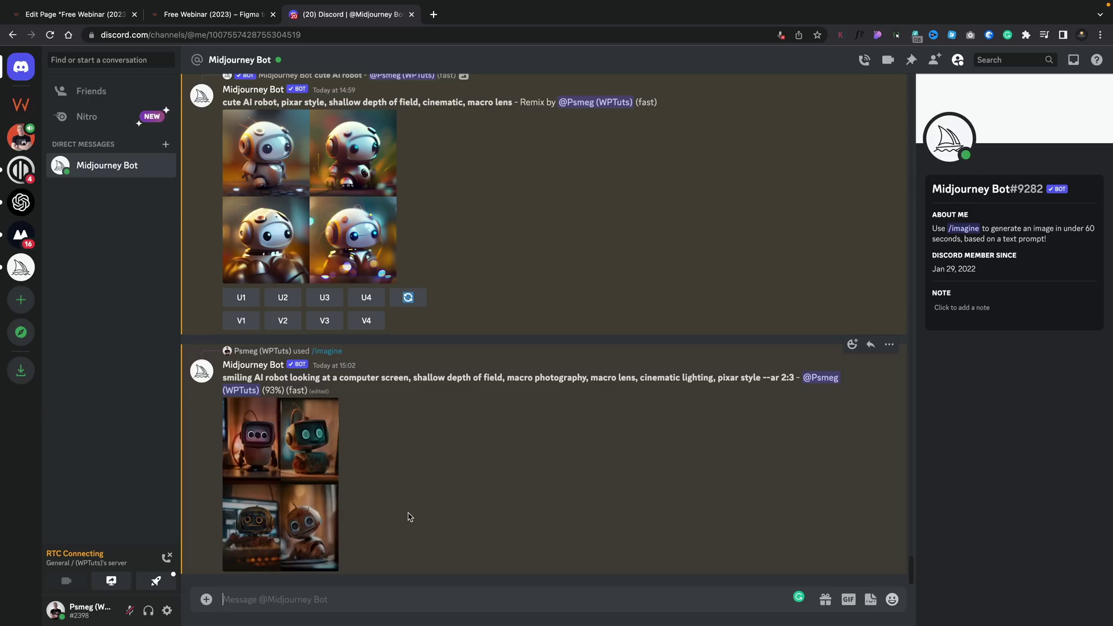
# - Preview the new computer-screen robot grid, then request a remix of image #4
pyautogui.click(285, 400)
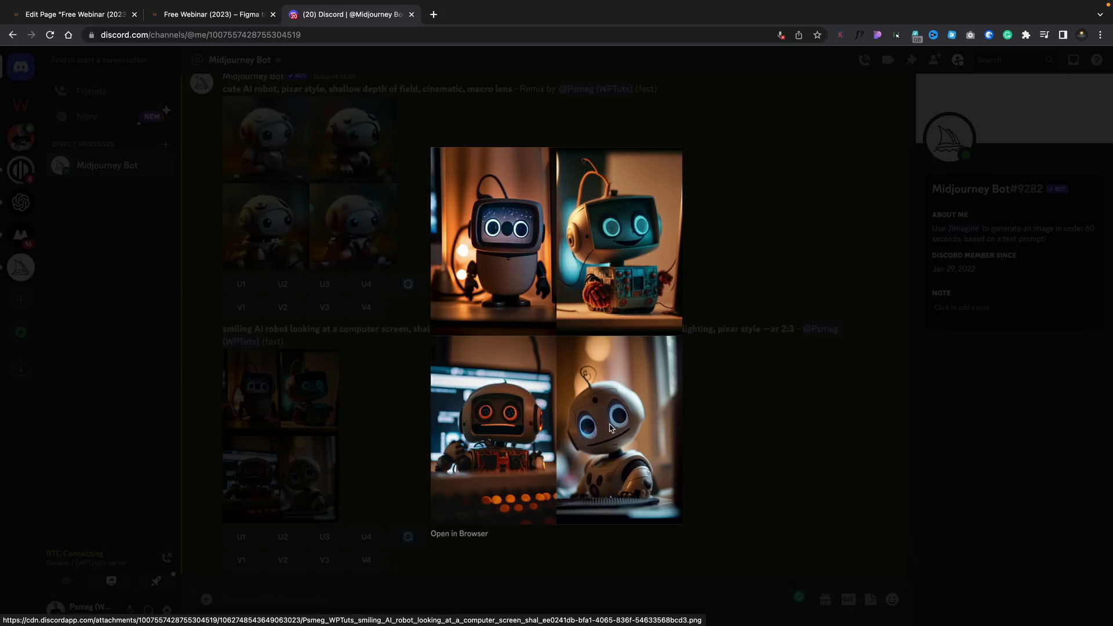
pyautogui.click(708, 429)
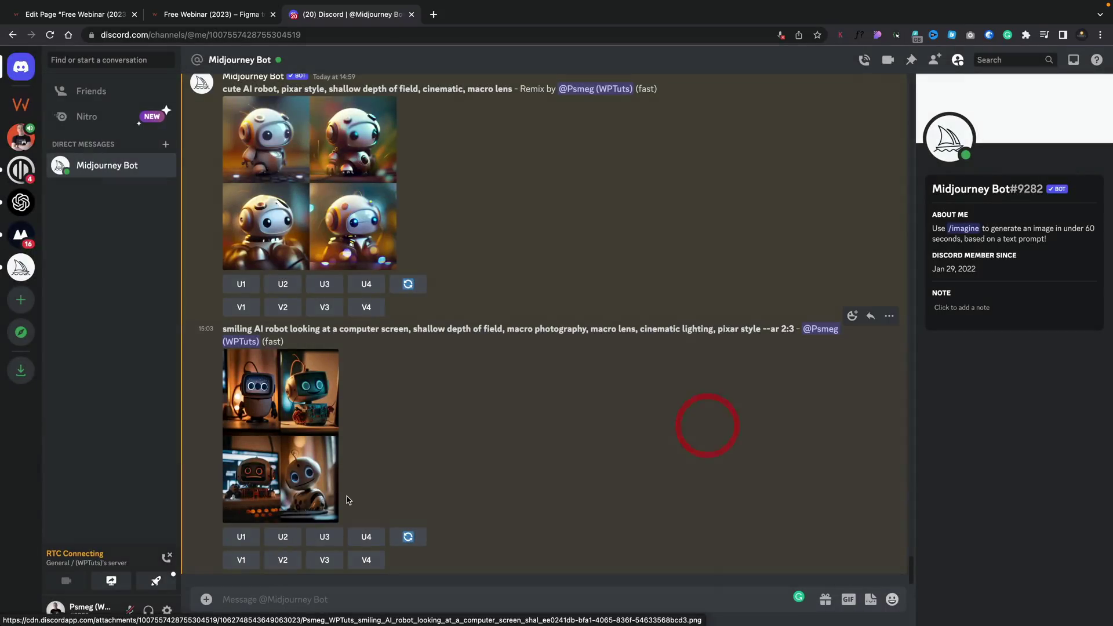
pyautogui.click(367, 561)
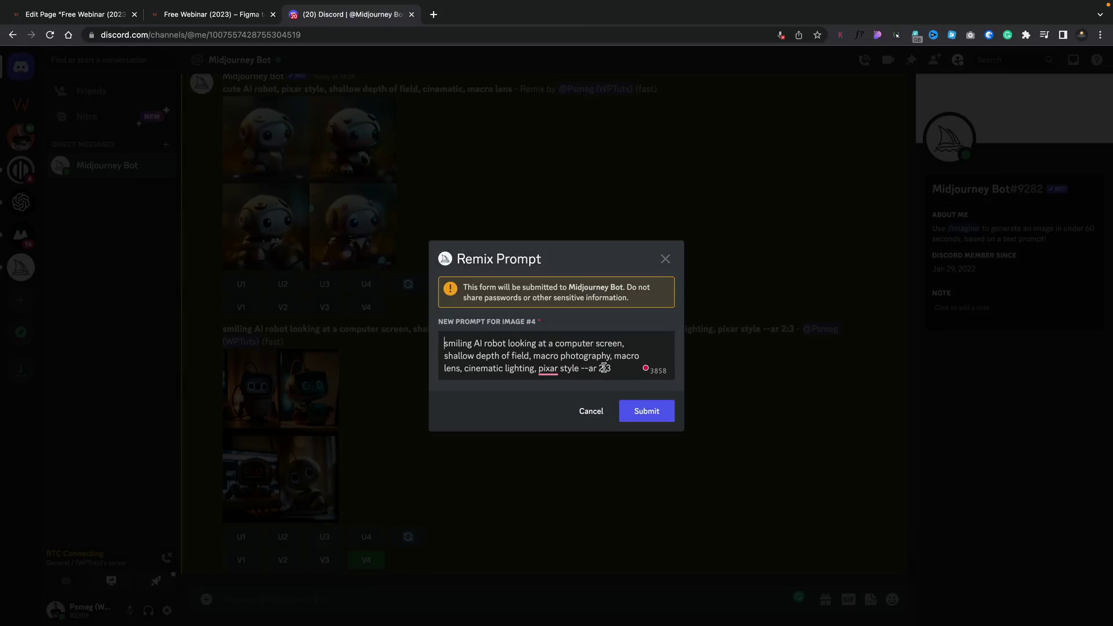
# - Change the remix prompt's aspect ratio from --ar 2:3 to --ar 3:2
pyautogui.click(604, 368)
pyautogui.press('BackSpace')
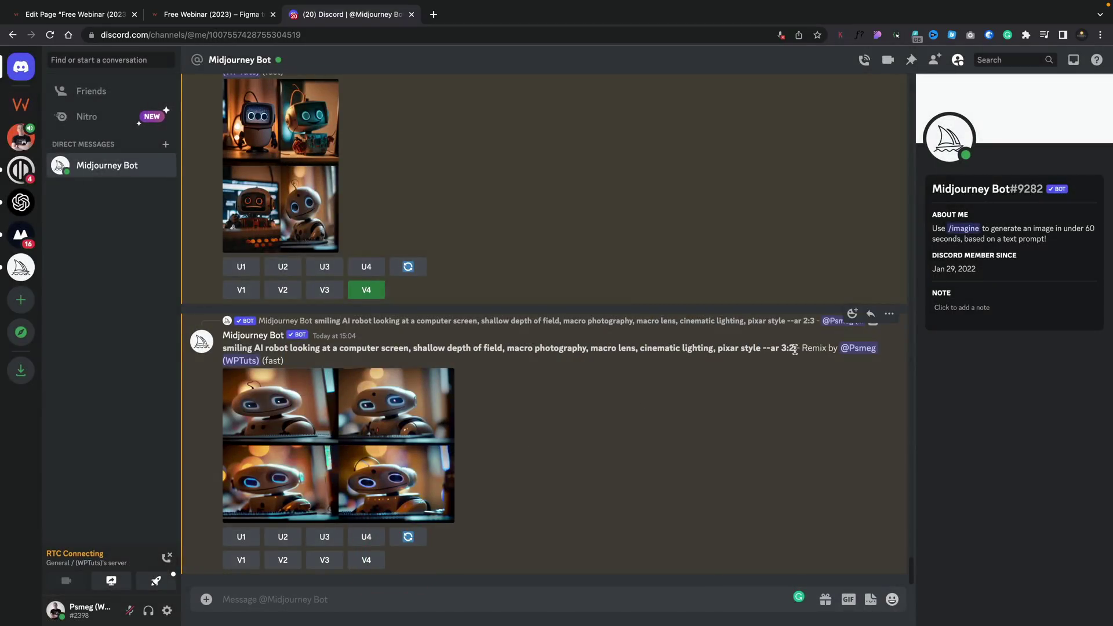
# - Copy the latest prompt, begin a new /imagine message, and enlarge the newest 3:2 robot grid
pyautogui.moveTo(794, 349); pyautogui.dragTo(224, 350)
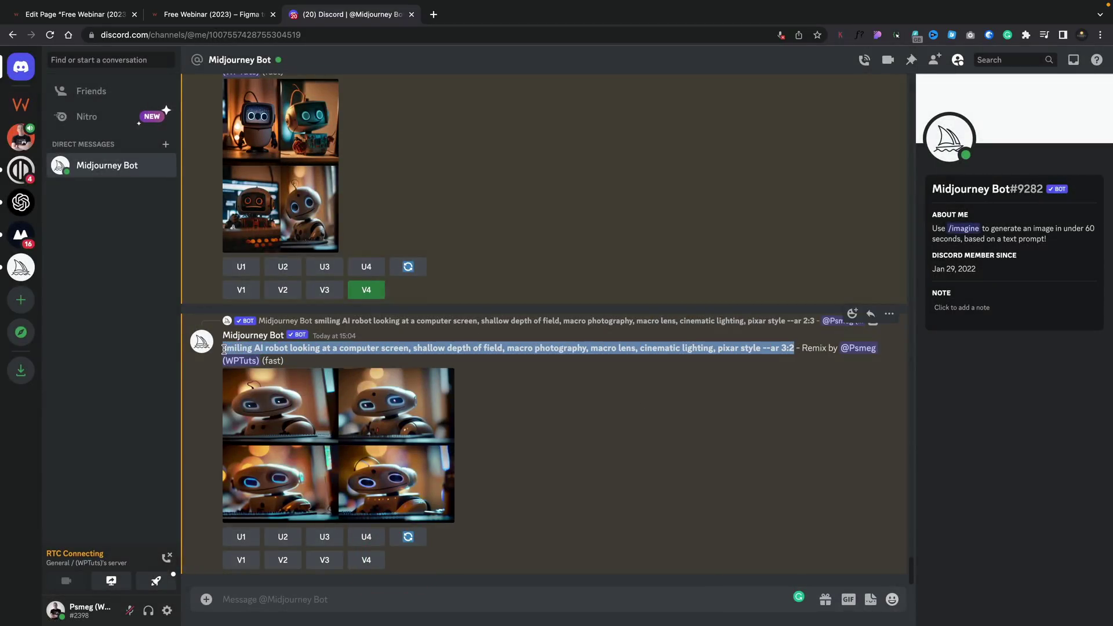
pyautogui.click(241, 597)
pyautogui.write('/imag')
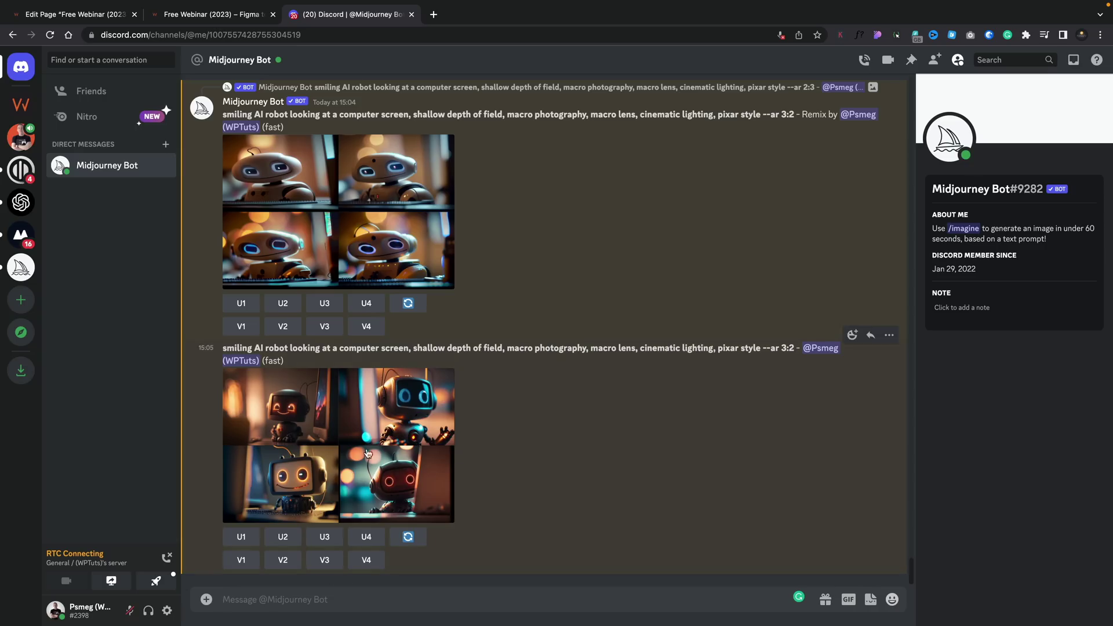
pyautogui.click(341, 413)
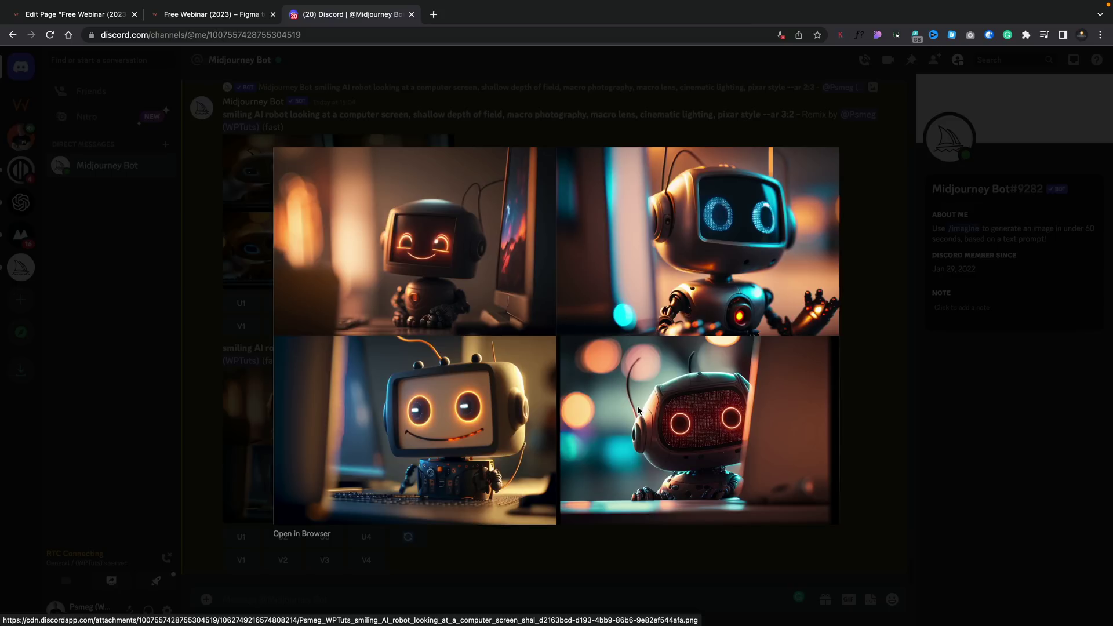
# - Upscale the first and fourth robot images with U1 and U4
pyautogui.click(899, 416)
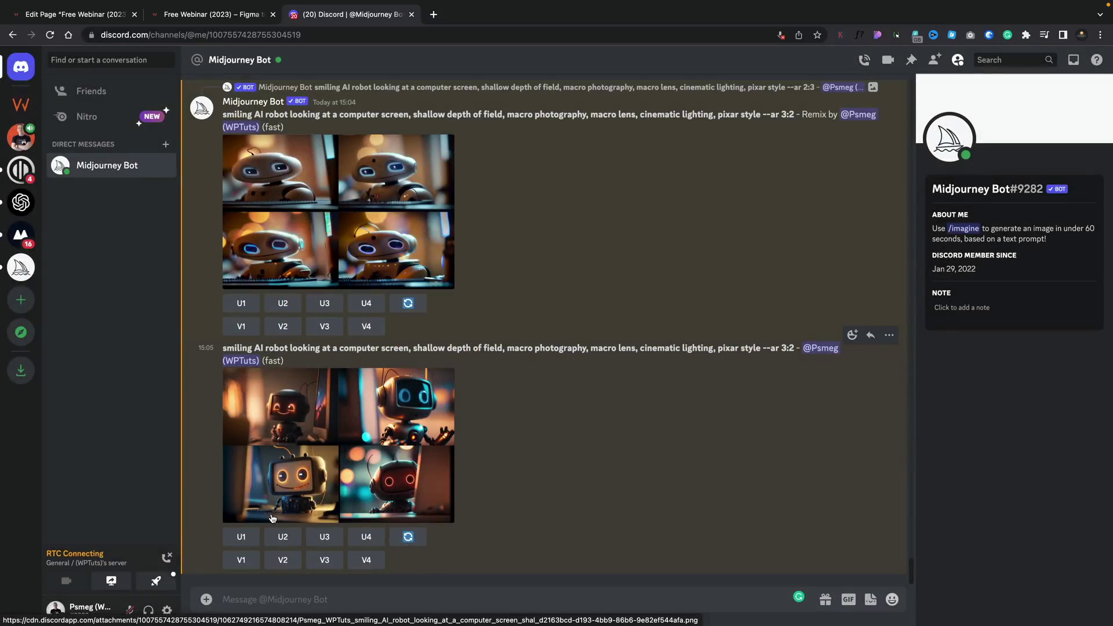
pyautogui.click(240, 536)
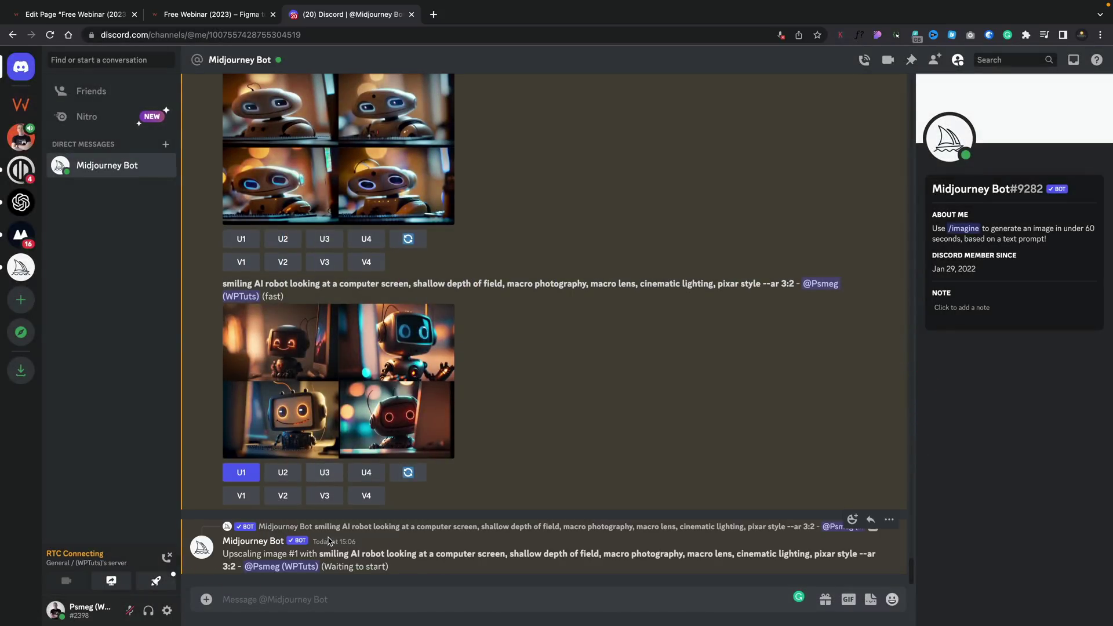
pyautogui.click(366, 474)
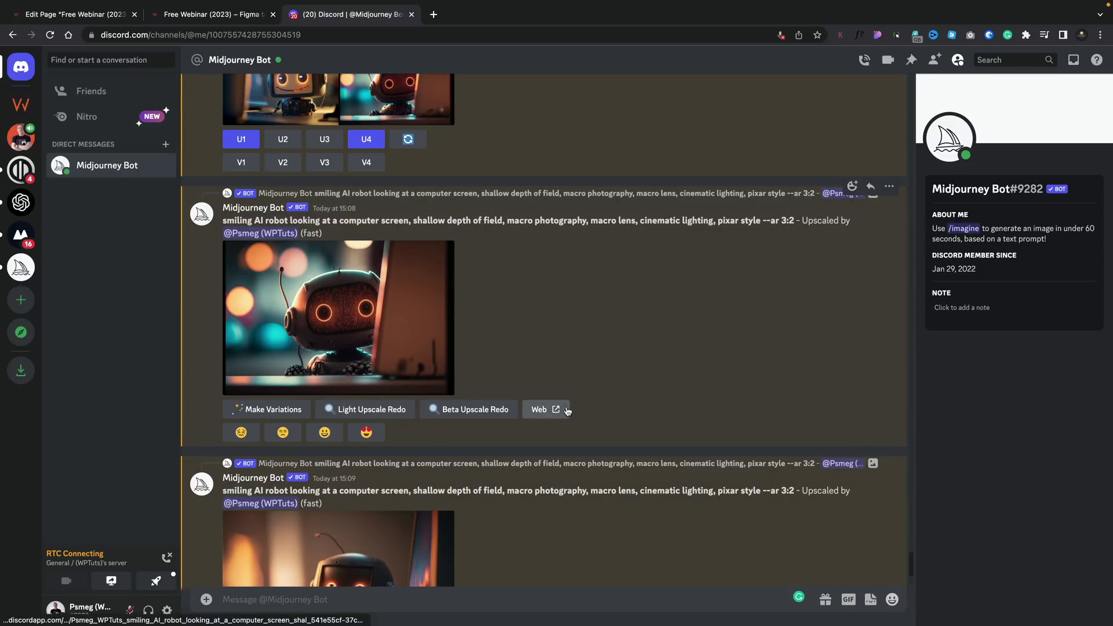
# - Open the finished smiling robot upscale full size in a browser tab
pyautogui.scroll(-3, 563, 411)
pyautogui.click(338, 439)
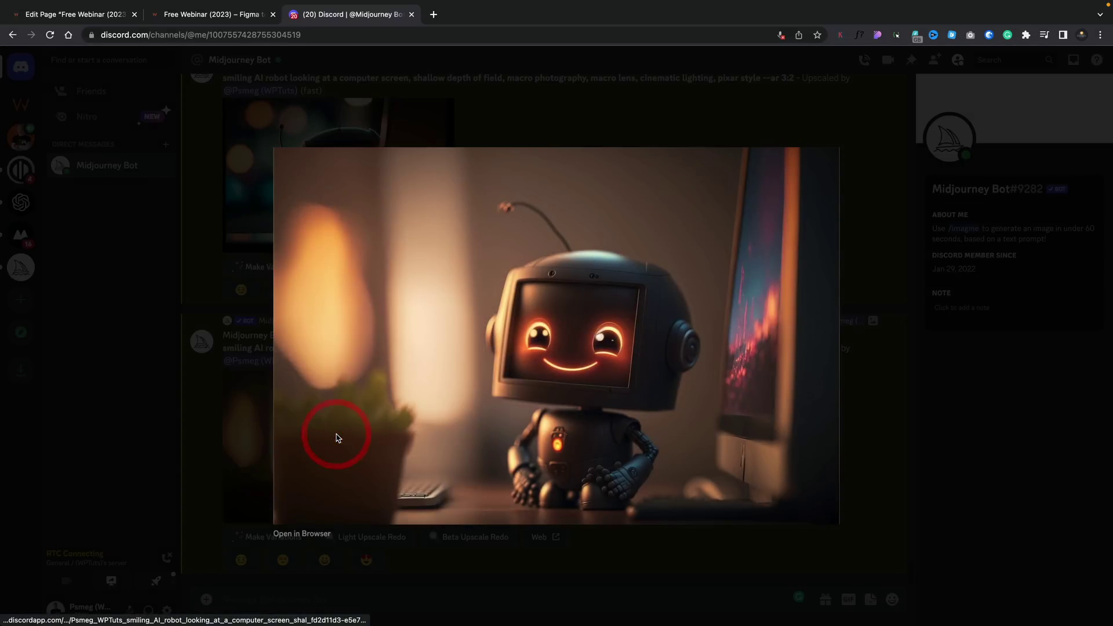
pyautogui.click(306, 533)
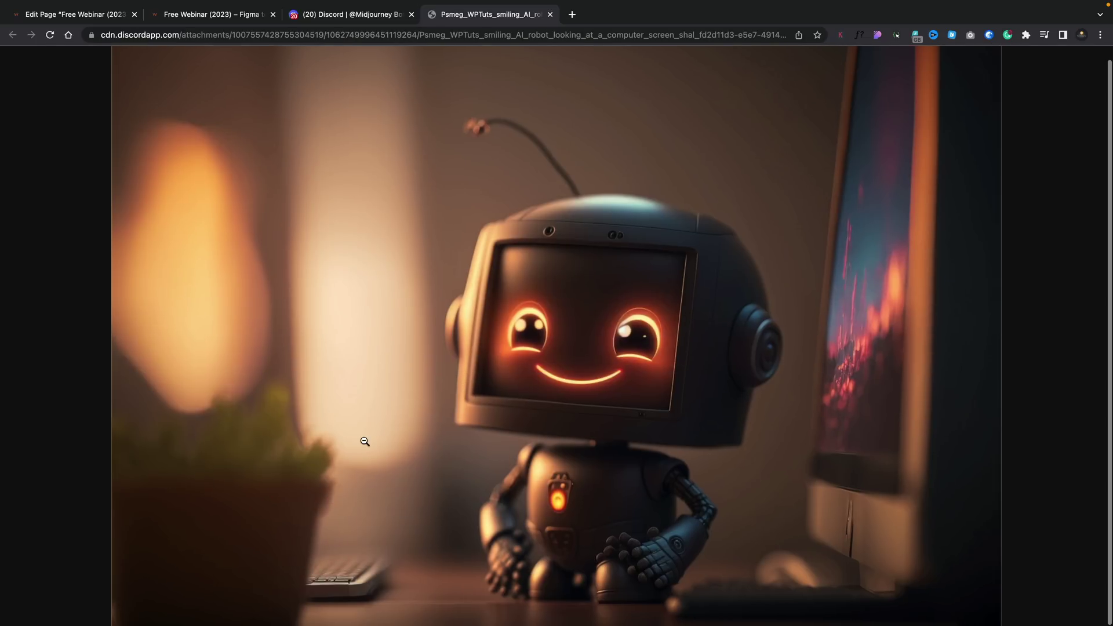
# - Inspect the smiling robot image to confirm it is 1536 × 1024, then close its tab
pyautogui.rightClick(365, 443)
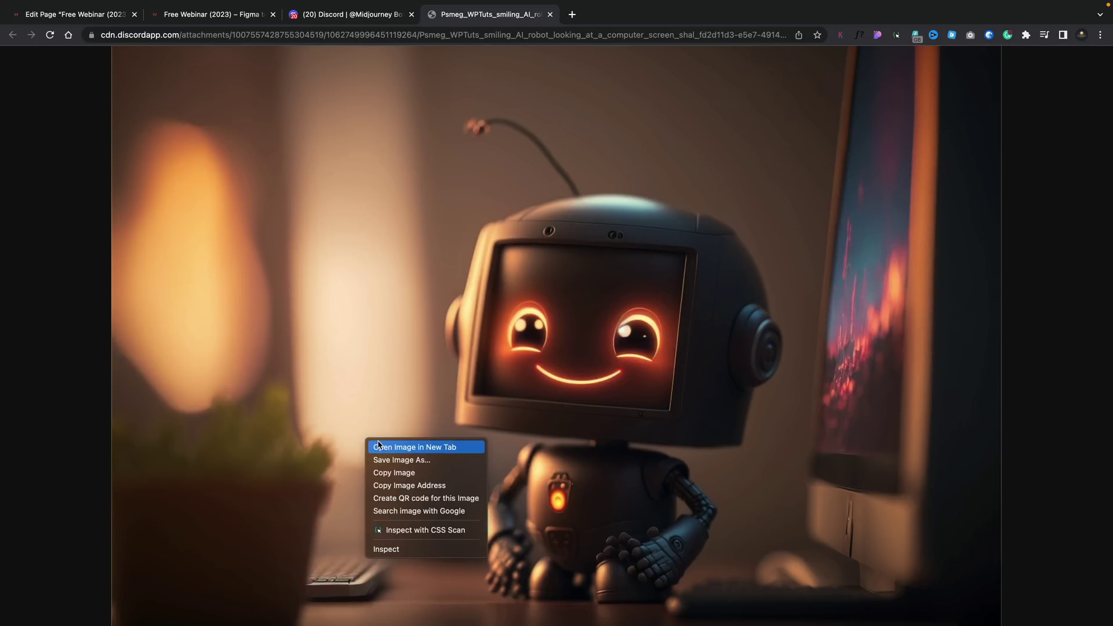
pyautogui.click(386, 549)
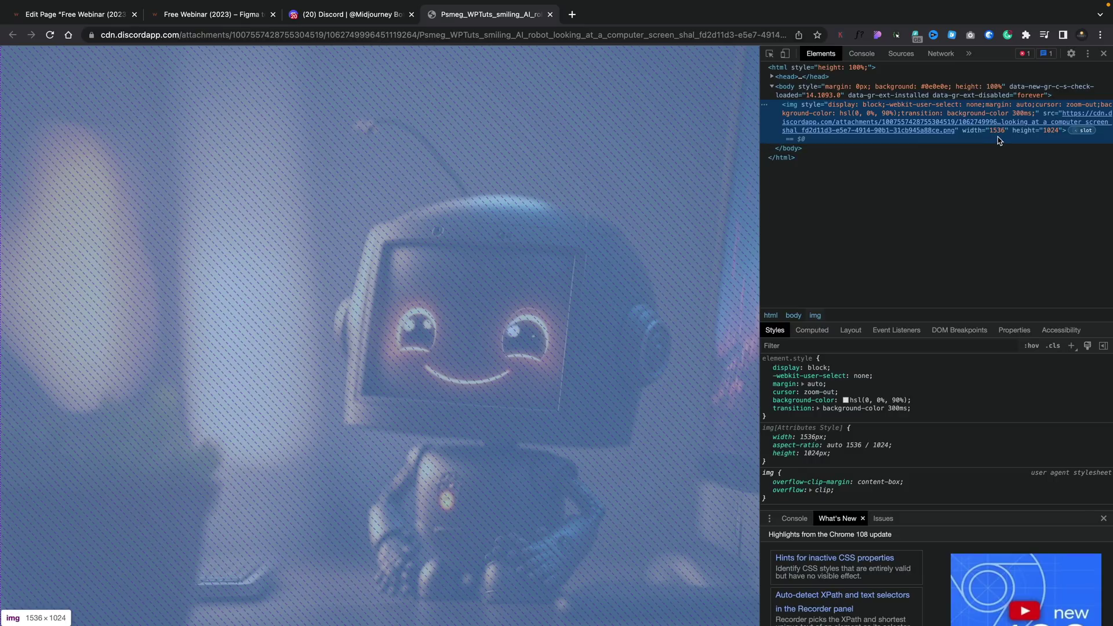
pyautogui.click(566, 282)
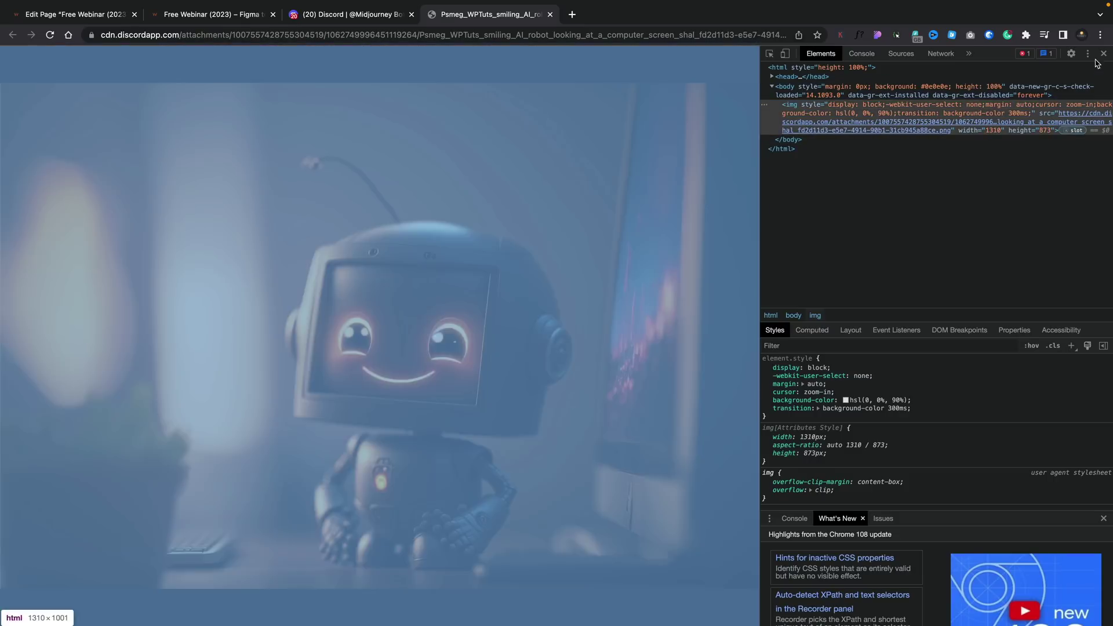
pyautogui.click(1103, 54)
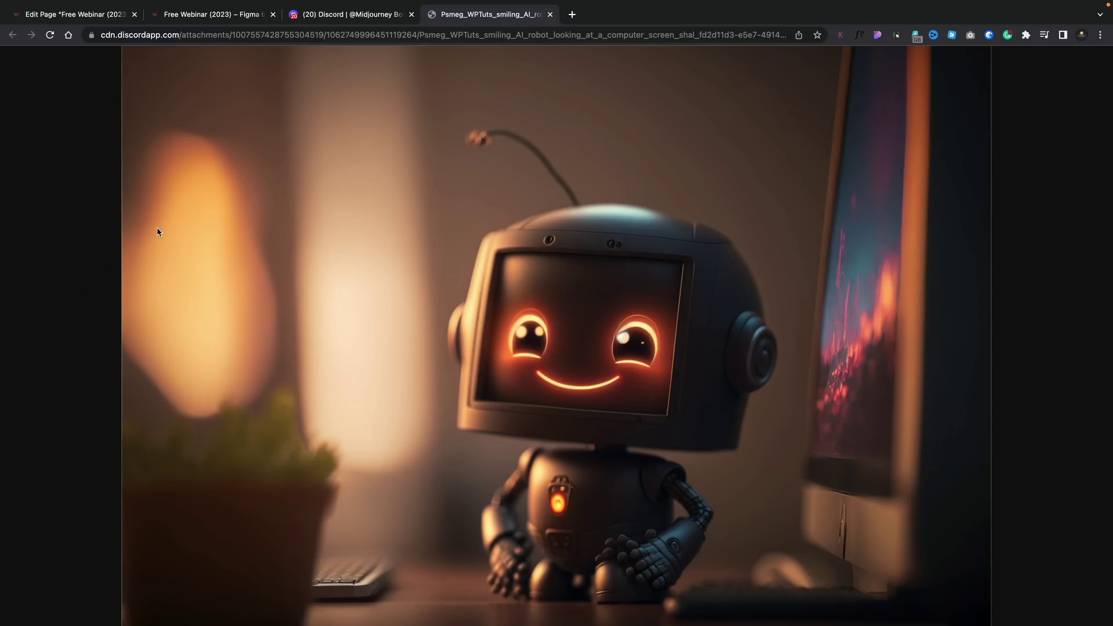
pyautogui.click(550, 14)
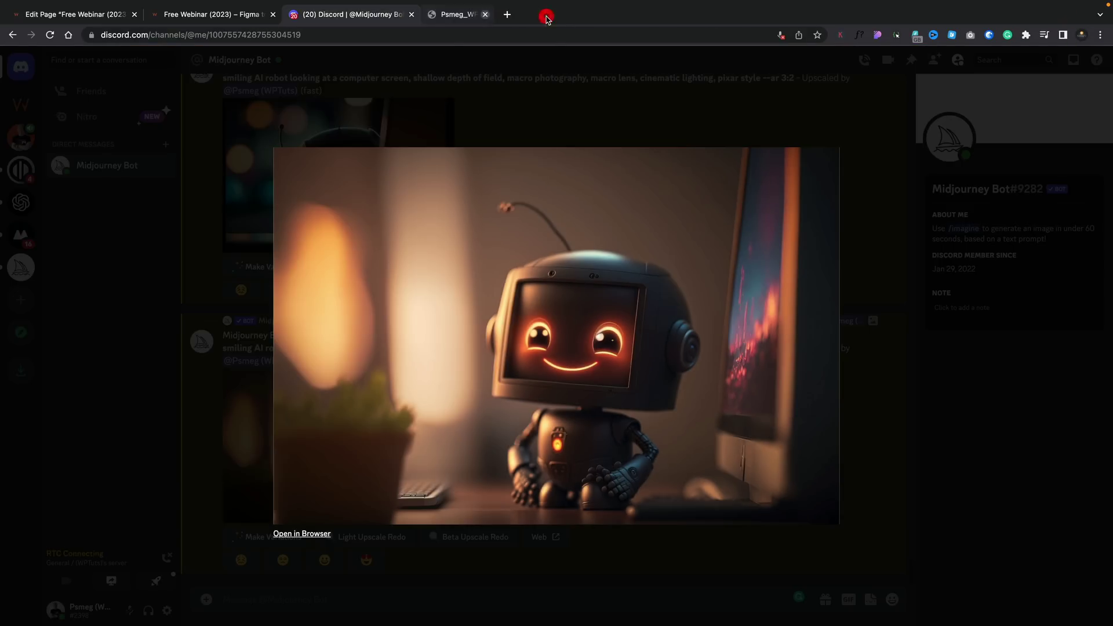
# - Open the peeking robot upscale full size in a browser tab and bring up its save options
pyautogui.click(225, 341)
pyautogui.click(339, 184)
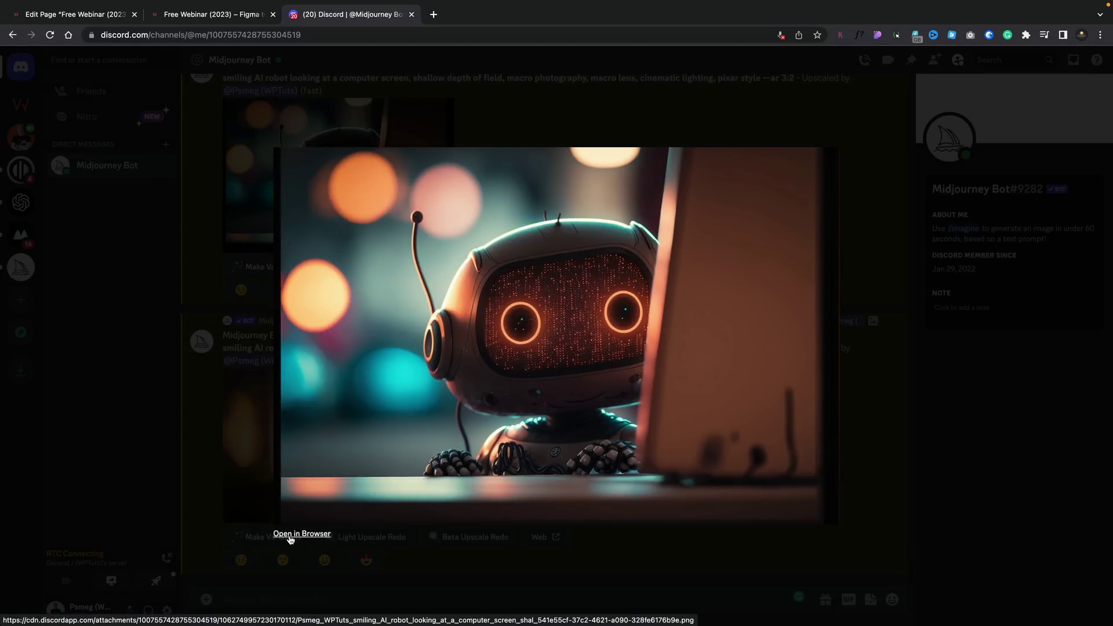
pyautogui.click(291, 536)
pyautogui.rightClick(487, 304)
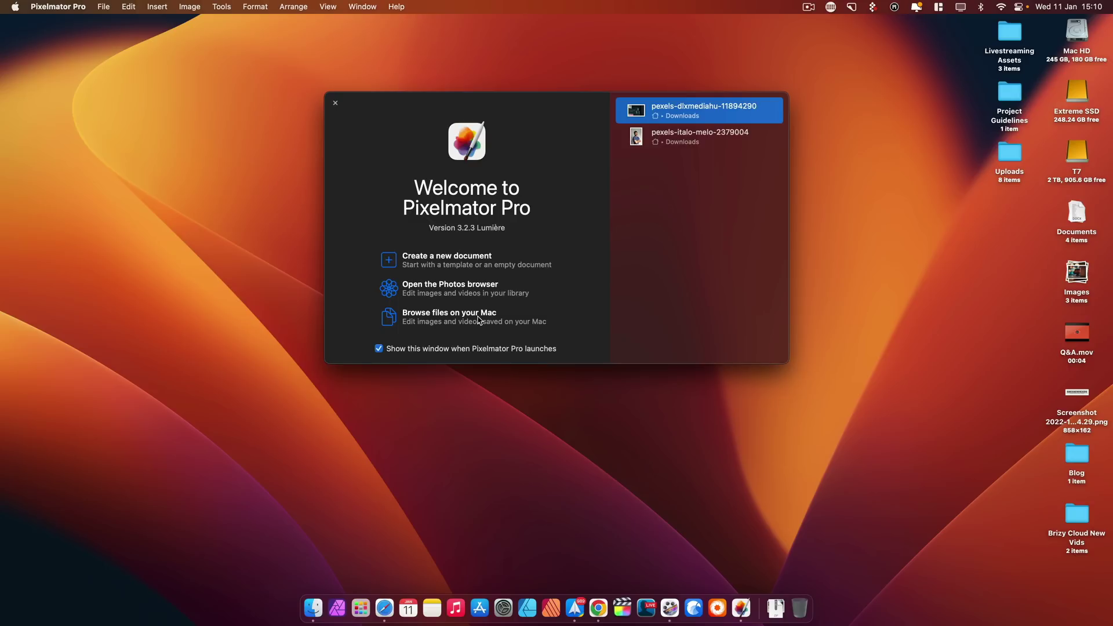
# - Open the 1536×1024 robot PNG in Pixelmator Pro and apply Super Resolution to upscale it to 4608×3072 px
pyautogui.click(478, 321)
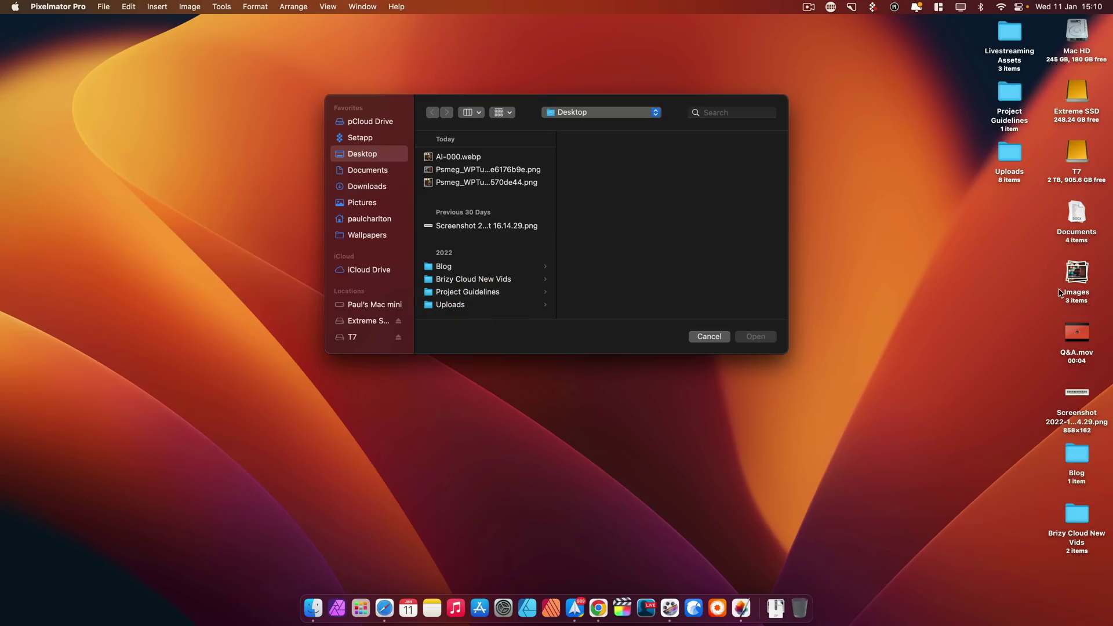
pyautogui.click(1077, 335)
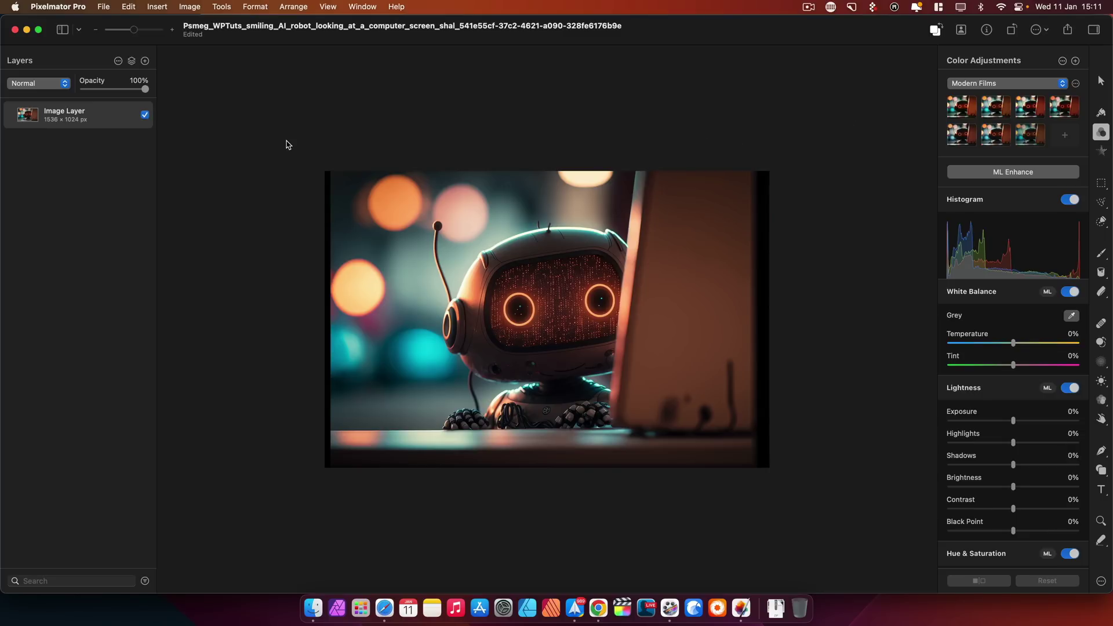
pyautogui.click(190, 7)
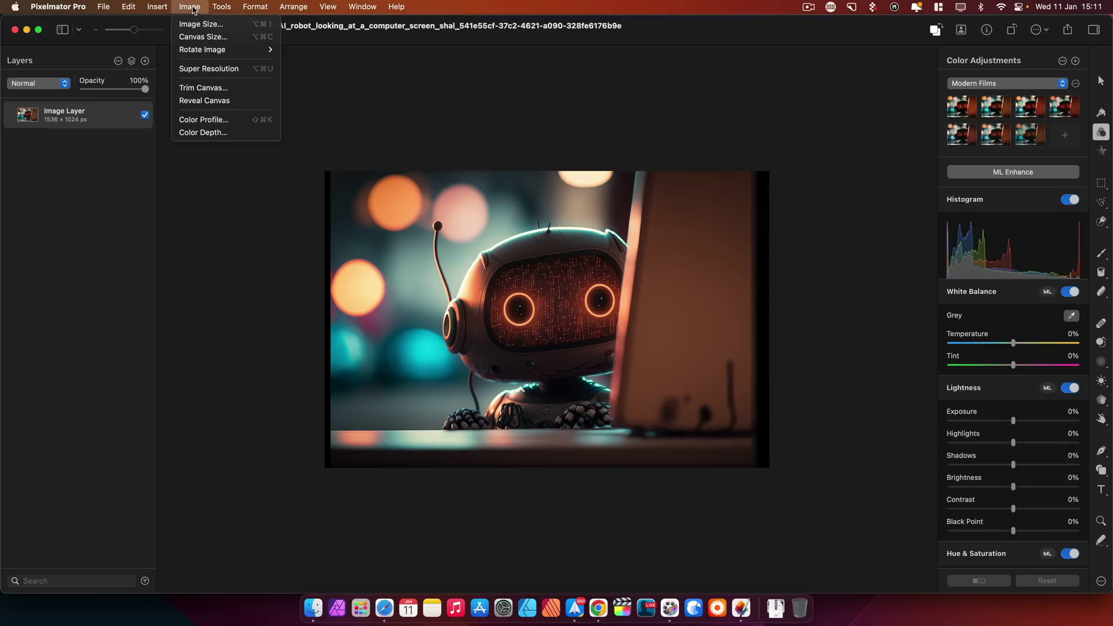
pyautogui.click(196, 69)
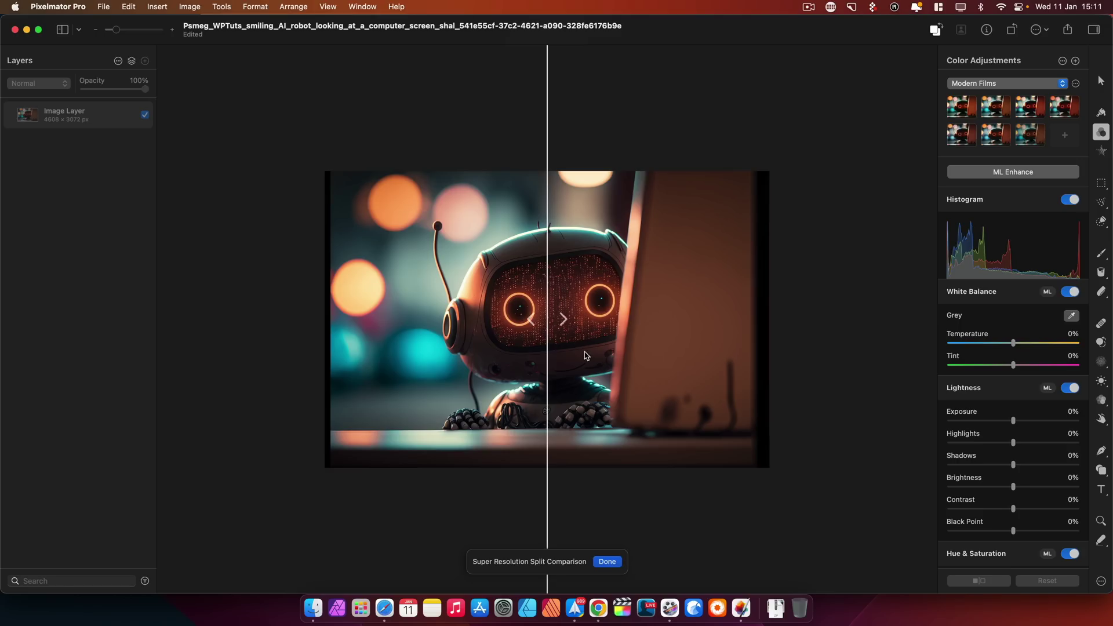
# - Zoom in and drag the split divider to compare the original and upscaled robot detail
pyautogui.scroll(5, 574, 400)
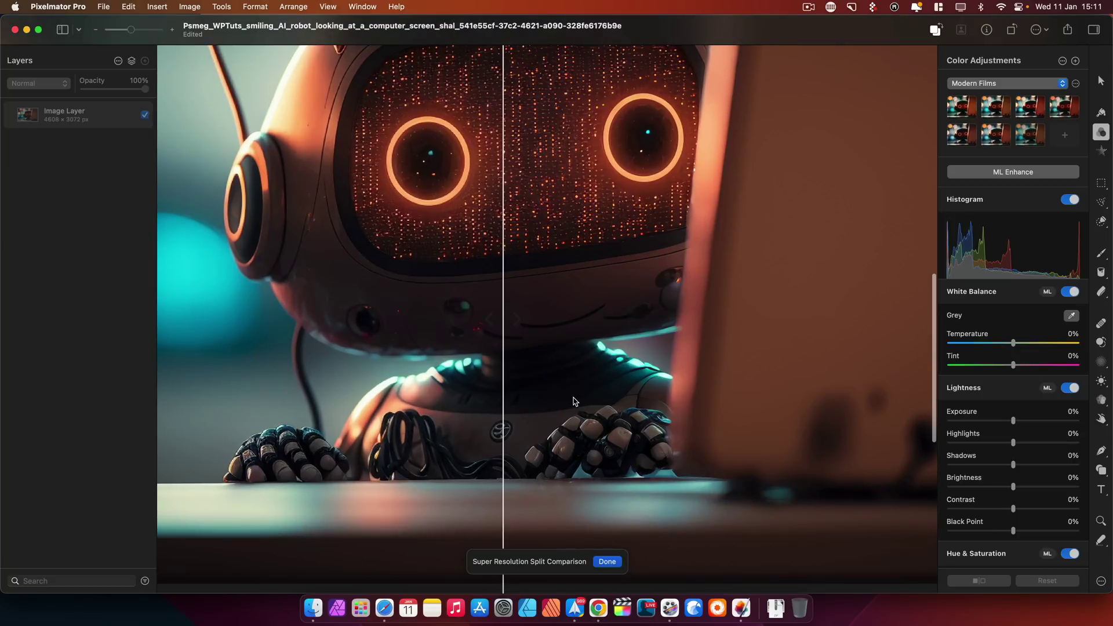
pyautogui.scroll(5, 574, 400)
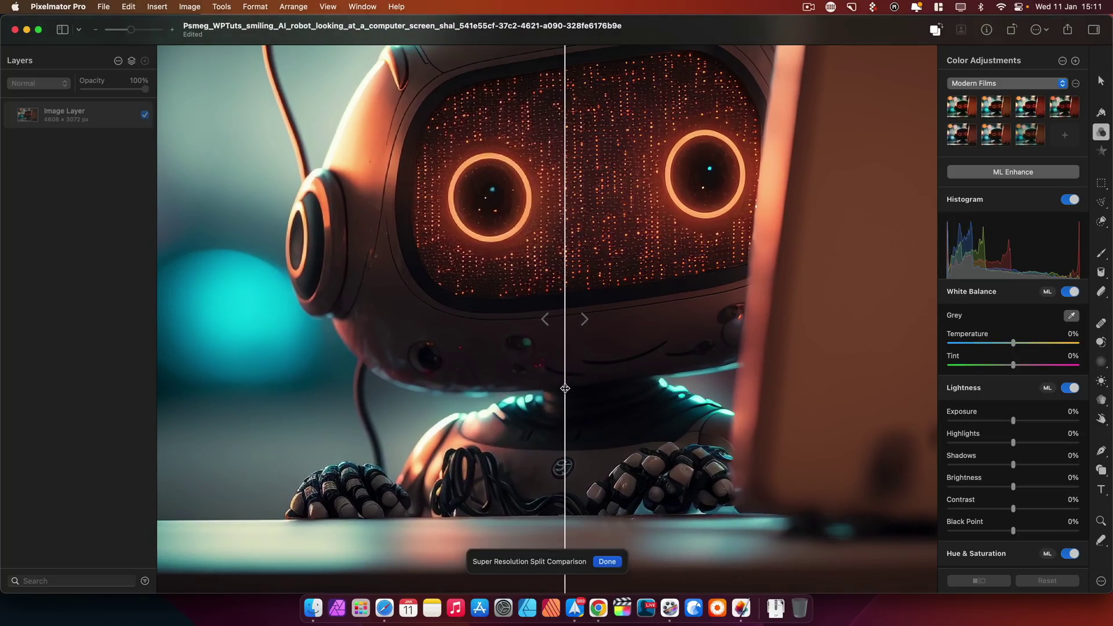
pyautogui.moveTo(565, 389); pyautogui.dragTo(666, 342)
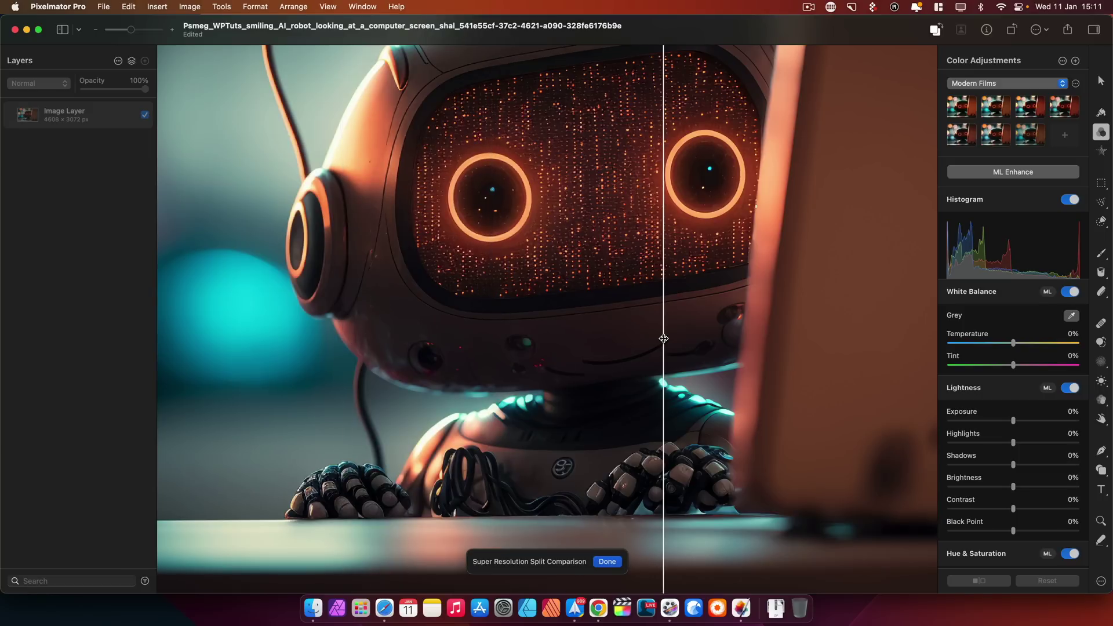
pyautogui.click(270, 352)
pyautogui.moveTo(661, 319); pyautogui.dragTo(262, 365)
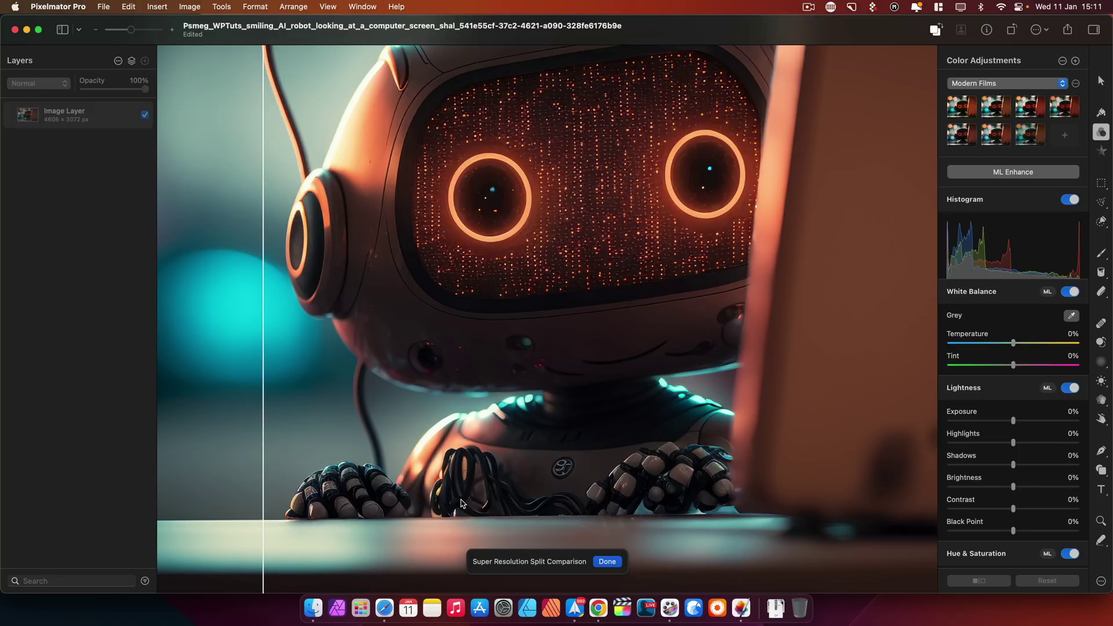
pyautogui.scroll(-5, 462, 378)
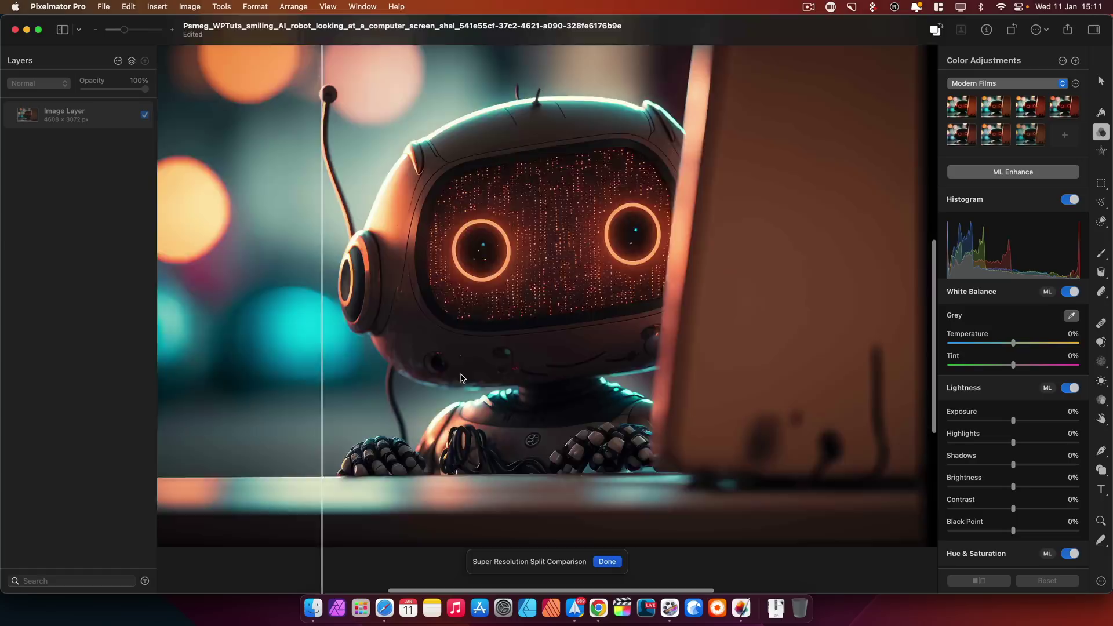
pyautogui.moveTo(417, 320); pyautogui.dragTo(517, 321)
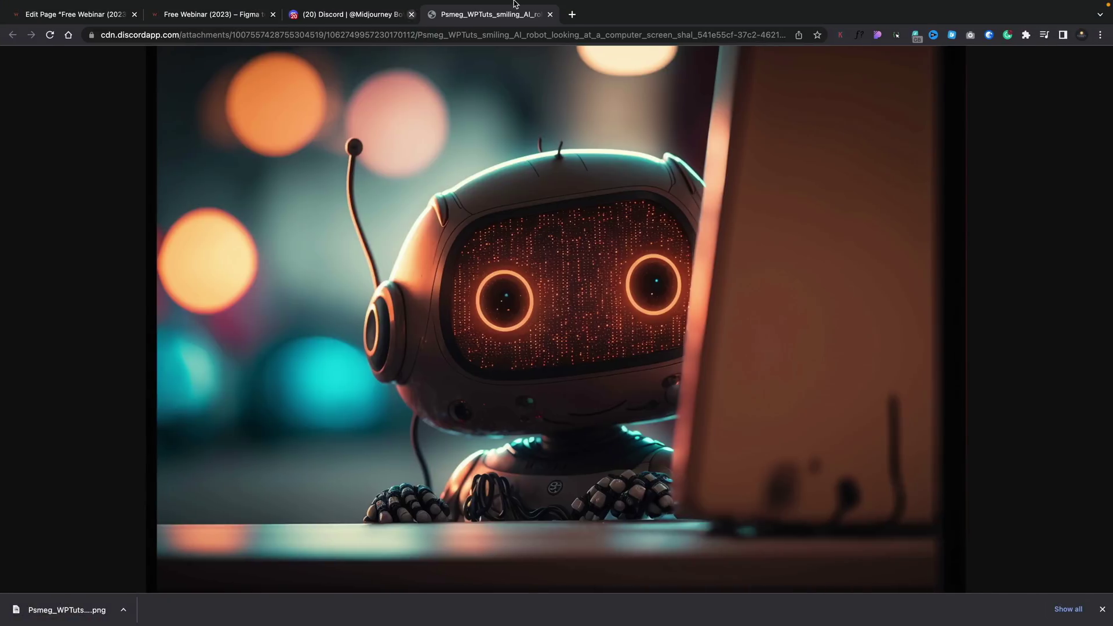
# - In the page editor, select the copywriting Container and browse for its background Image URL
pyautogui.moveTo(513, 3)
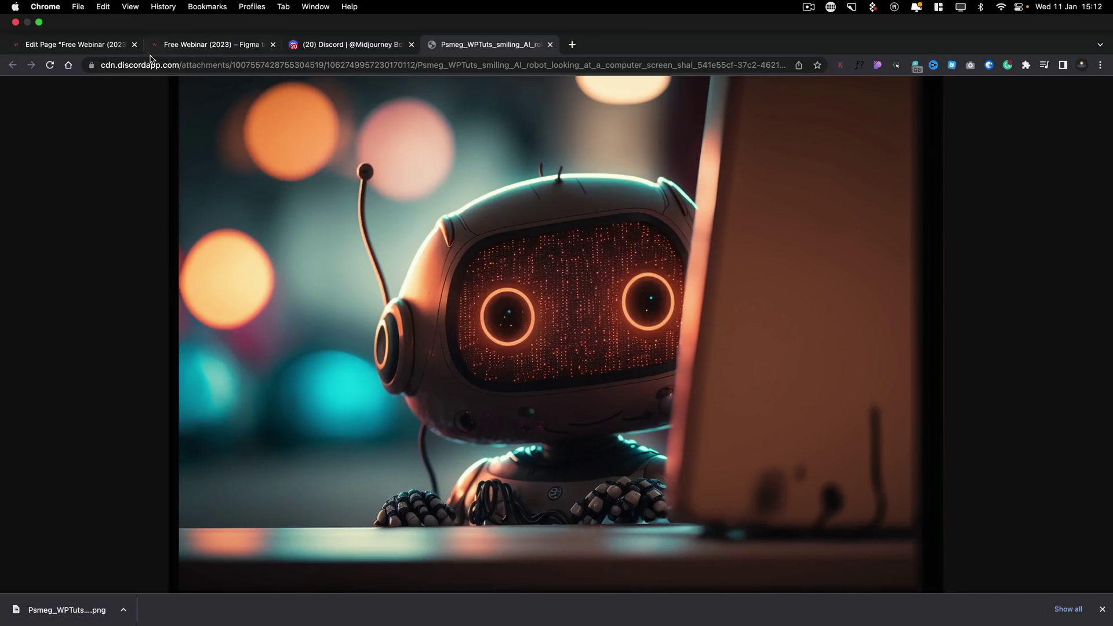
pyautogui.click(94, 48)
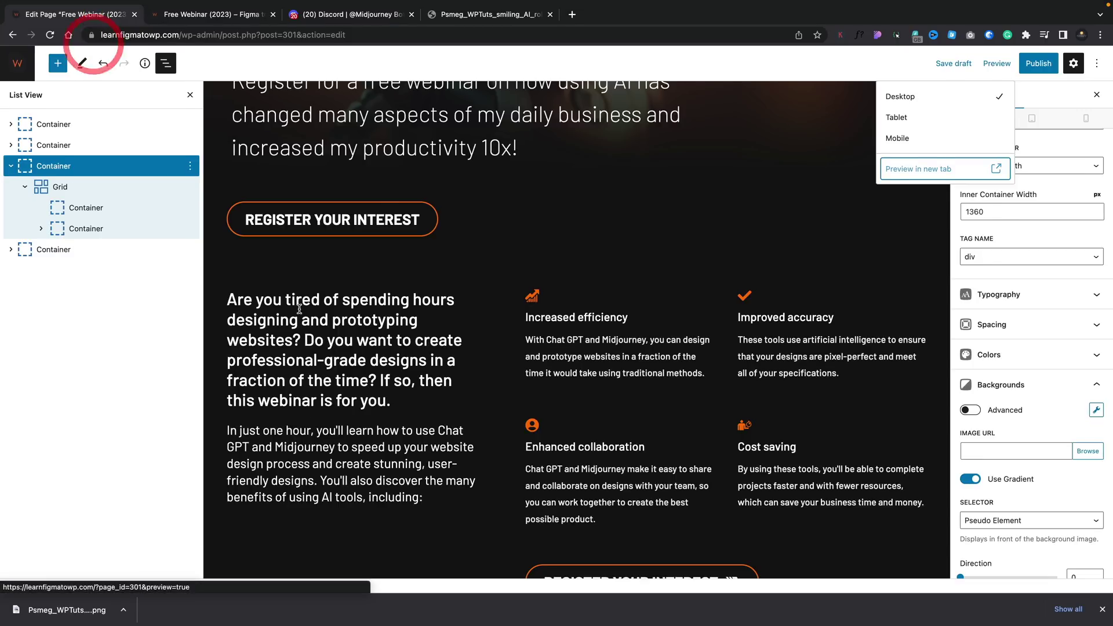
pyautogui.scroll(-1, 650, 368)
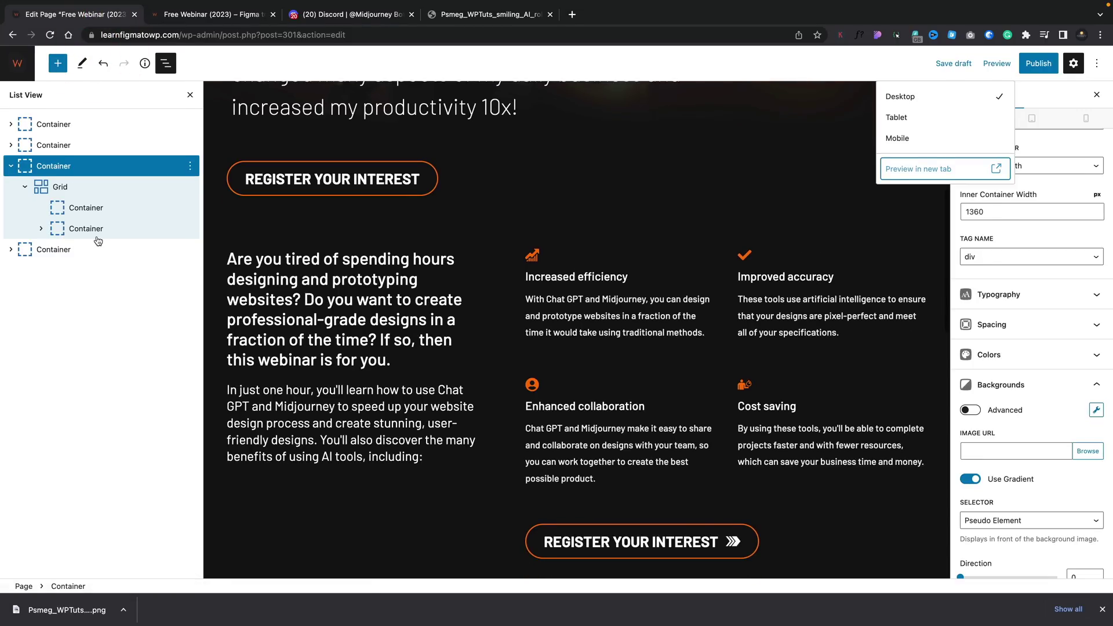
pyautogui.click(24, 170)
pyautogui.scroll(-10, 580, 406)
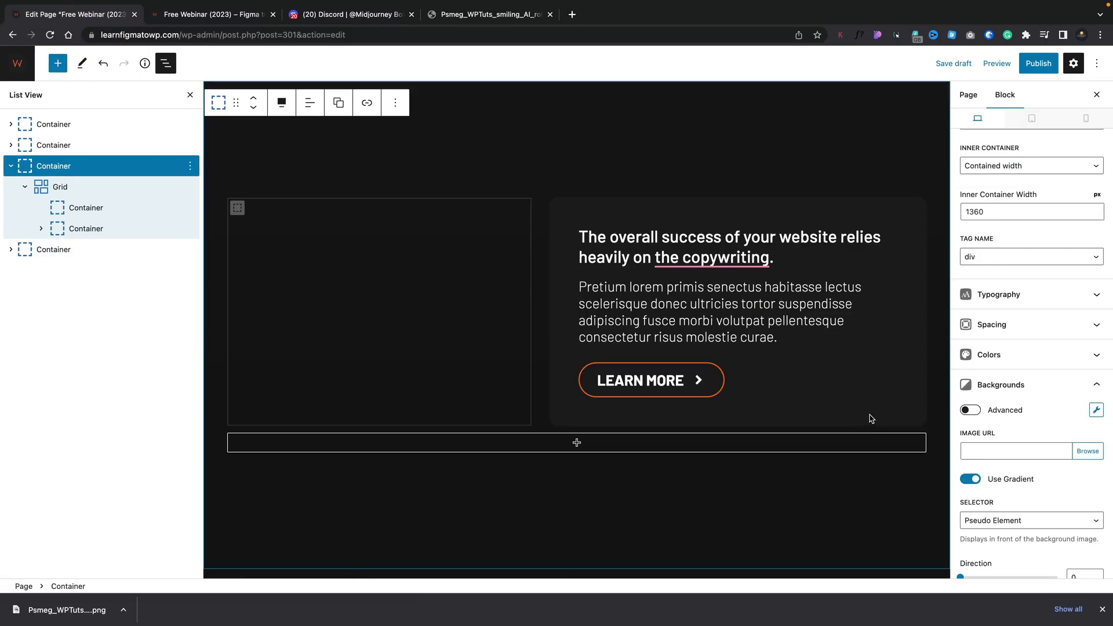
pyautogui.click(1088, 452)
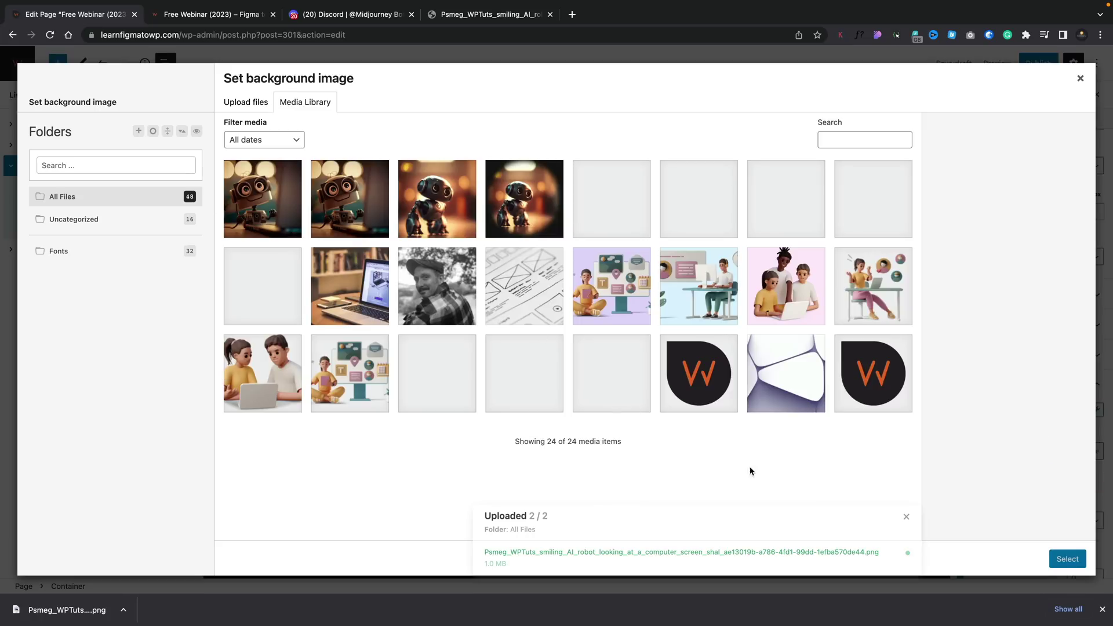
# - Upload the robot PNG from the Desktop with alt text 'Happy AI Robot behind a screen' and use it as the background
pyautogui.click(261, 109)
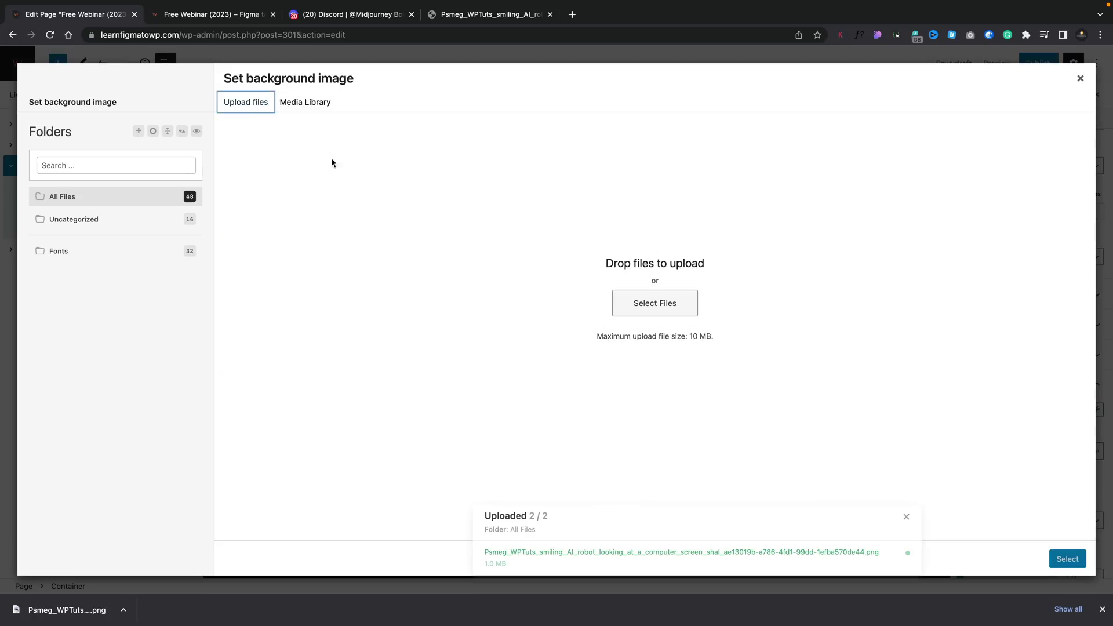
pyautogui.click(654, 303)
pyautogui.click(159, 129)
pyautogui.click(290, 154)
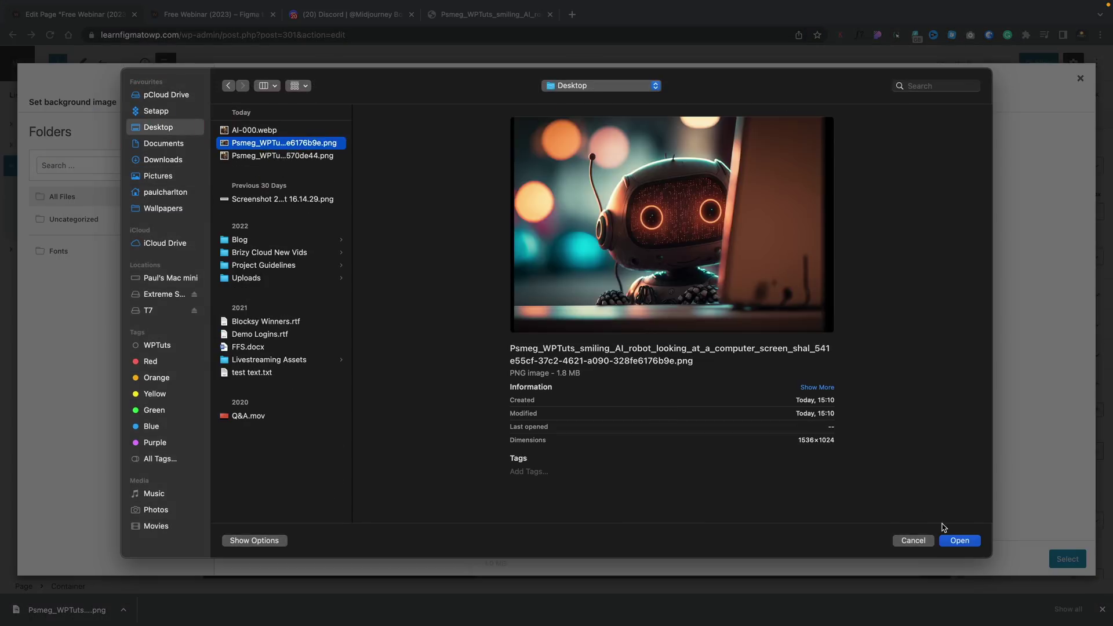
pyautogui.click(959, 540)
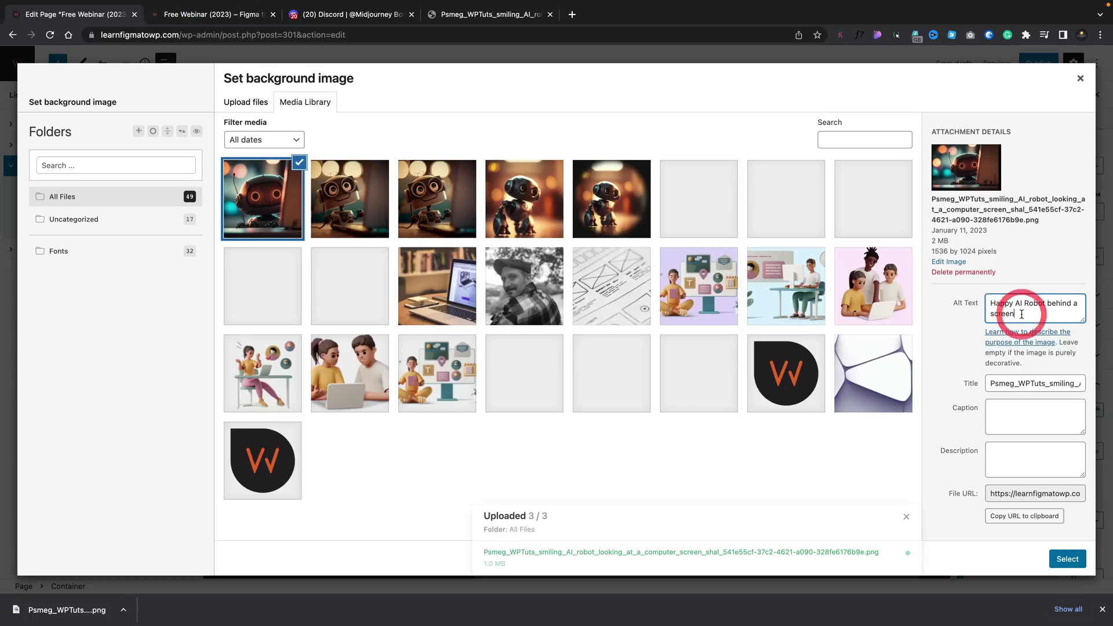
pyautogui.click(1067, 559)
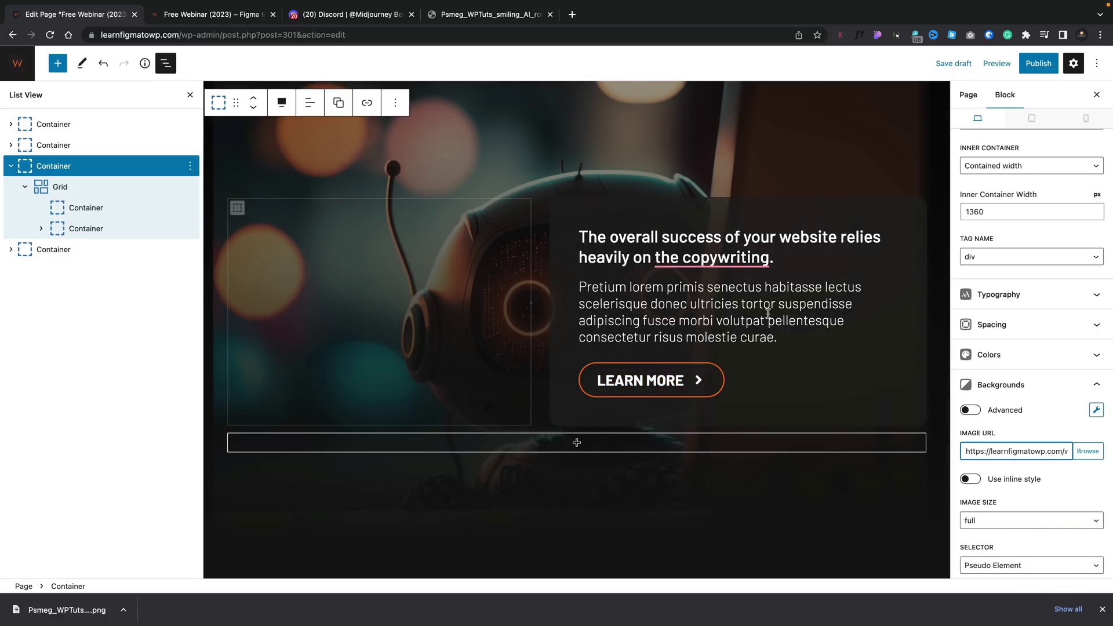
# - Save the page as a draft and check the Free Webinar preview with the robot background in a wider window
pyautogui.click(961, 68)
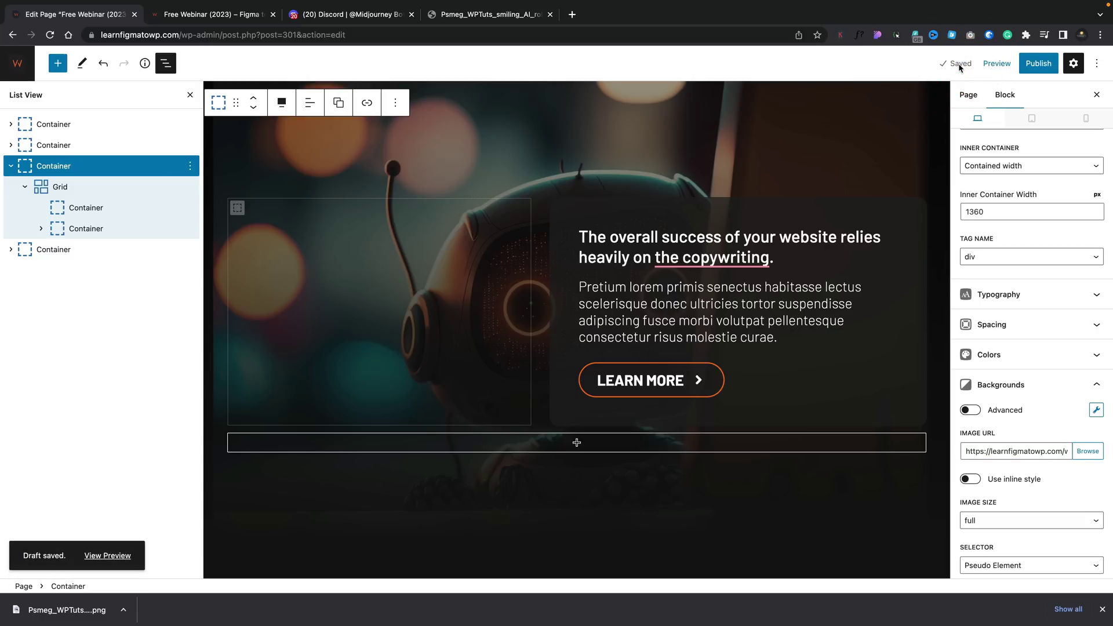
pyautogui.click(219, 12)
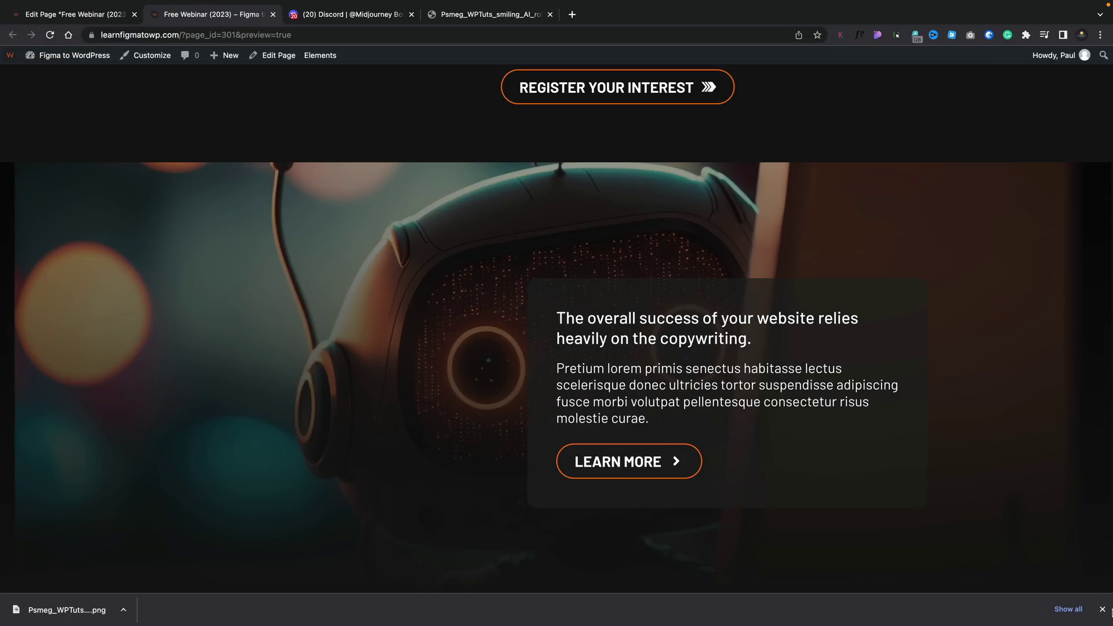
pyautogui.press('ctrl+super+f')
pyautogui.click(663, 295)
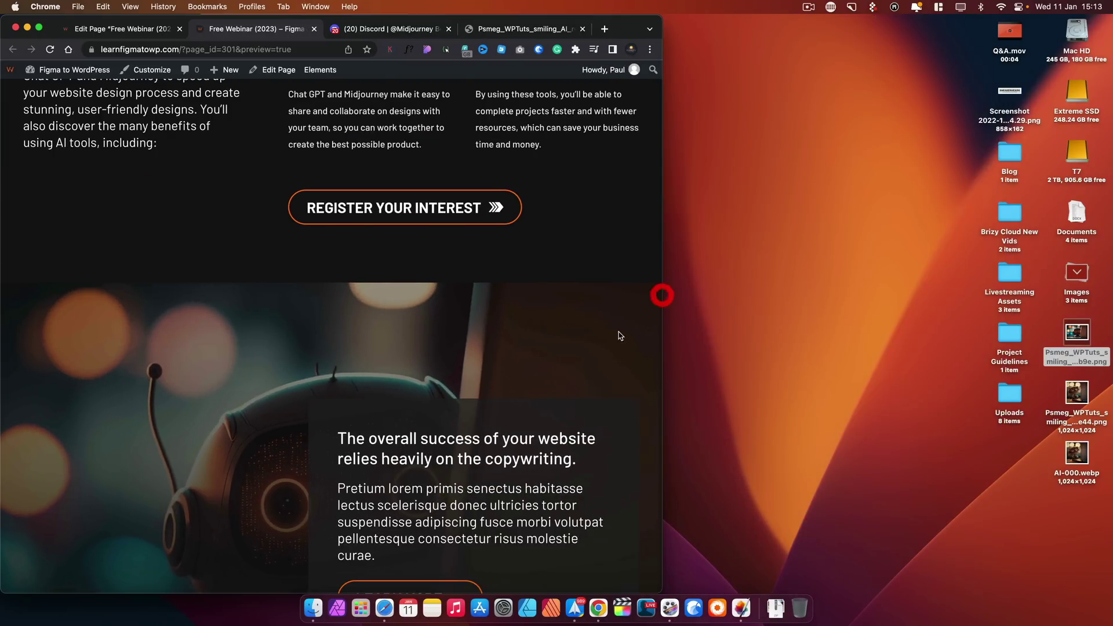
pyautogui.scroll(-5, 486, 414)
pyautogui.scroll(5, 485, 416)
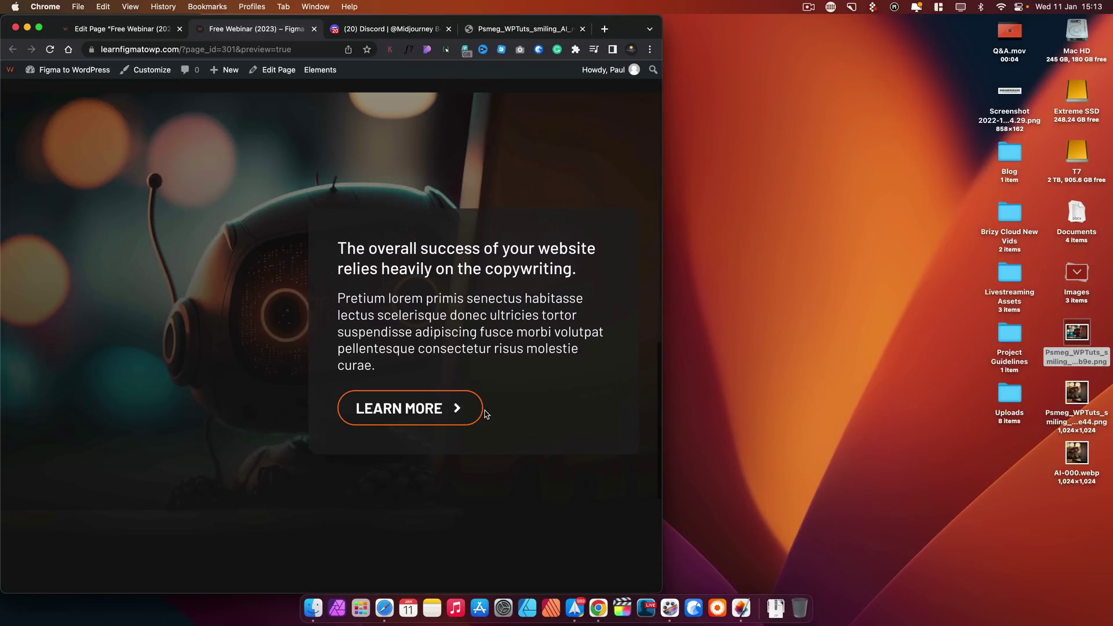
pyautogui.moveTo(663, 348); pyautogui.dragTo(923, 348)
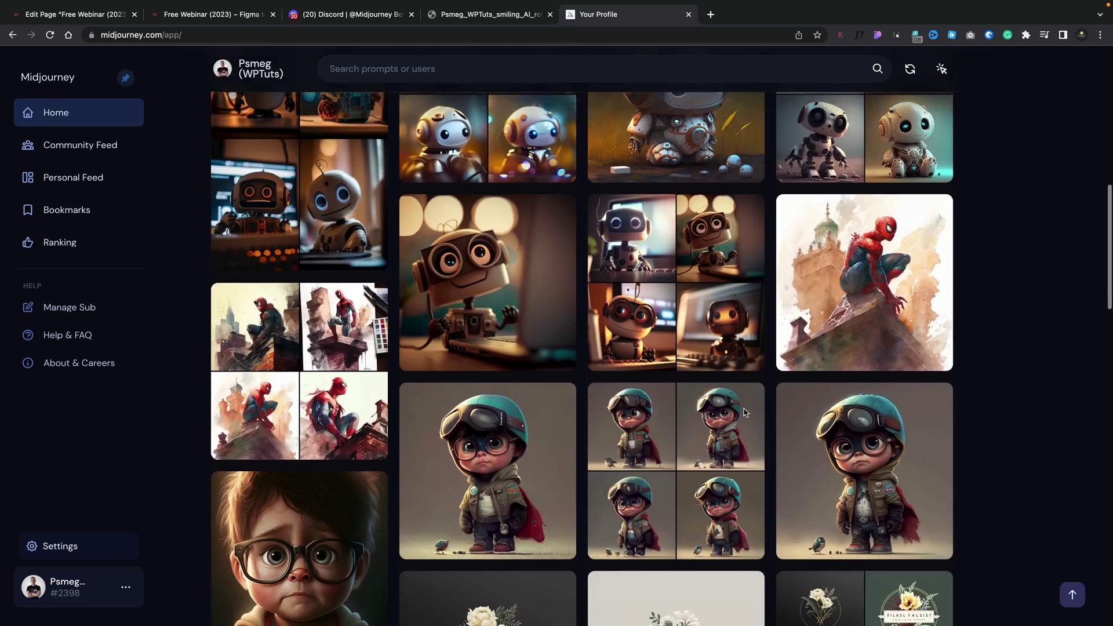
# - Scroll the gallery and briefly view the floral logo image's details
pyautogui.scroll(1, 743, 408)
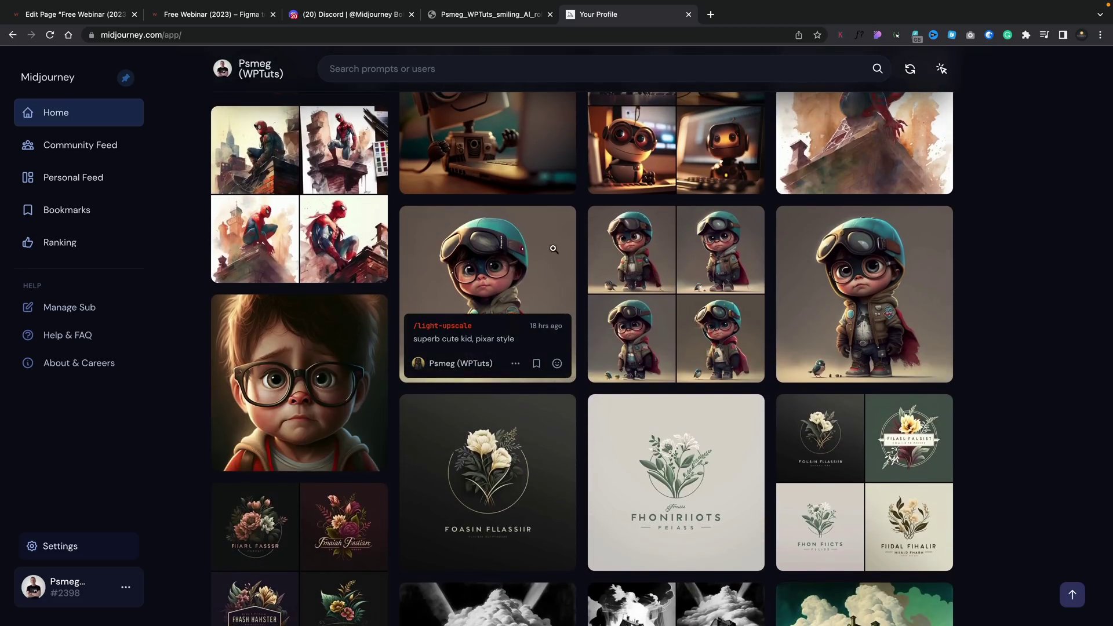
pyautogui.scroll(-3, 464, 330)
pyautogui.click(465, 329)
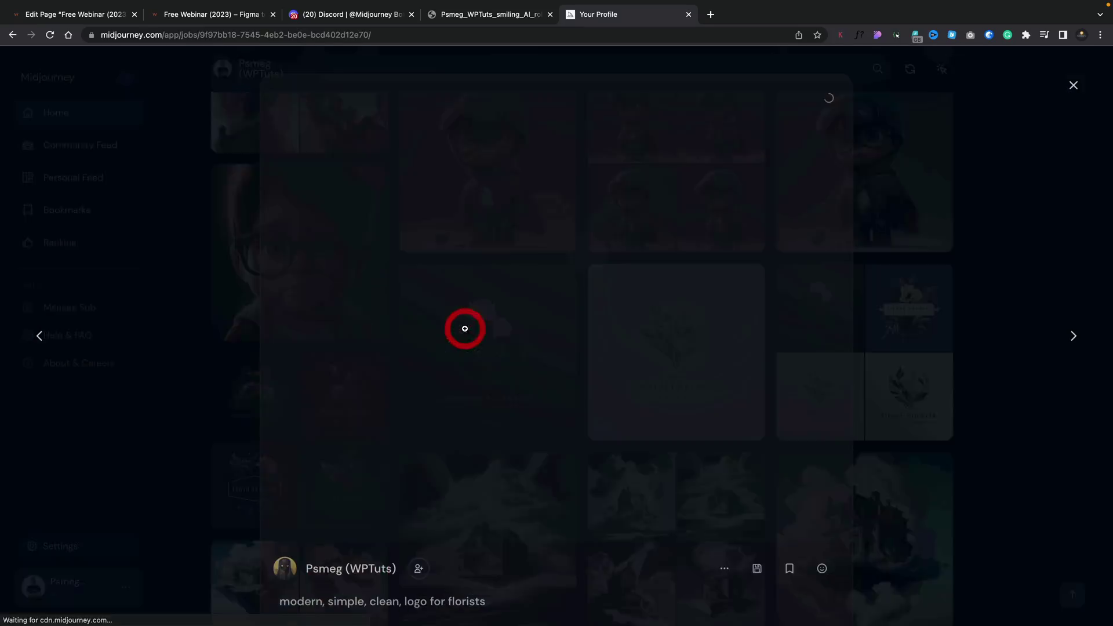
pyautogui.click(907, 92)
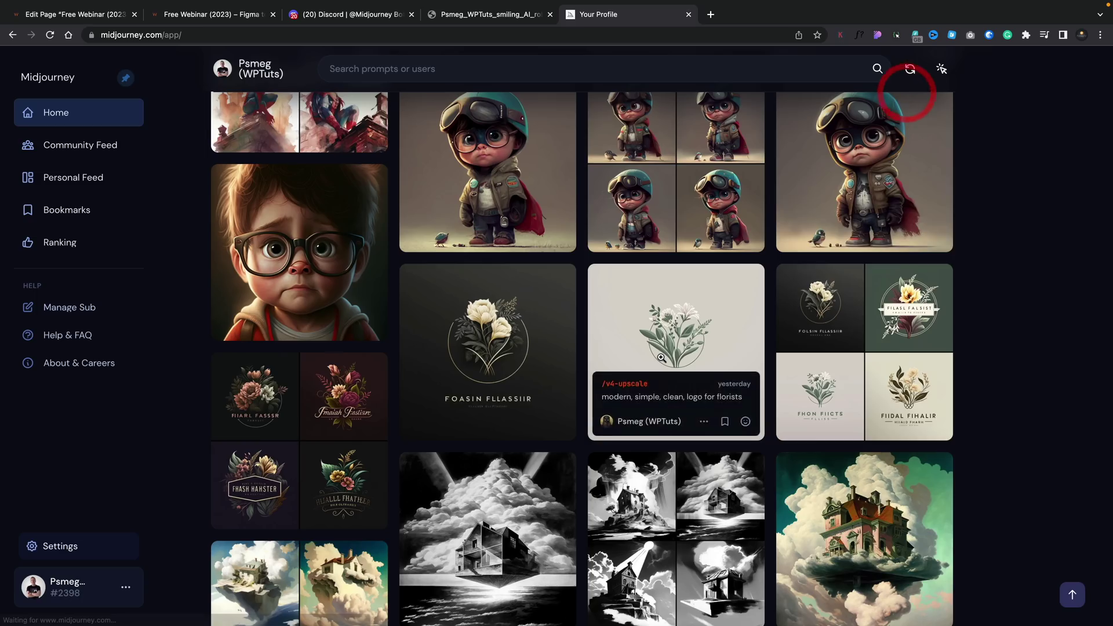
# - Scroll down to the robot renders, viewing the robot woman image and the next one
pyautogui.scroll(-5, 506, 440)
pyautogui.scroll(-5, 506, 439)
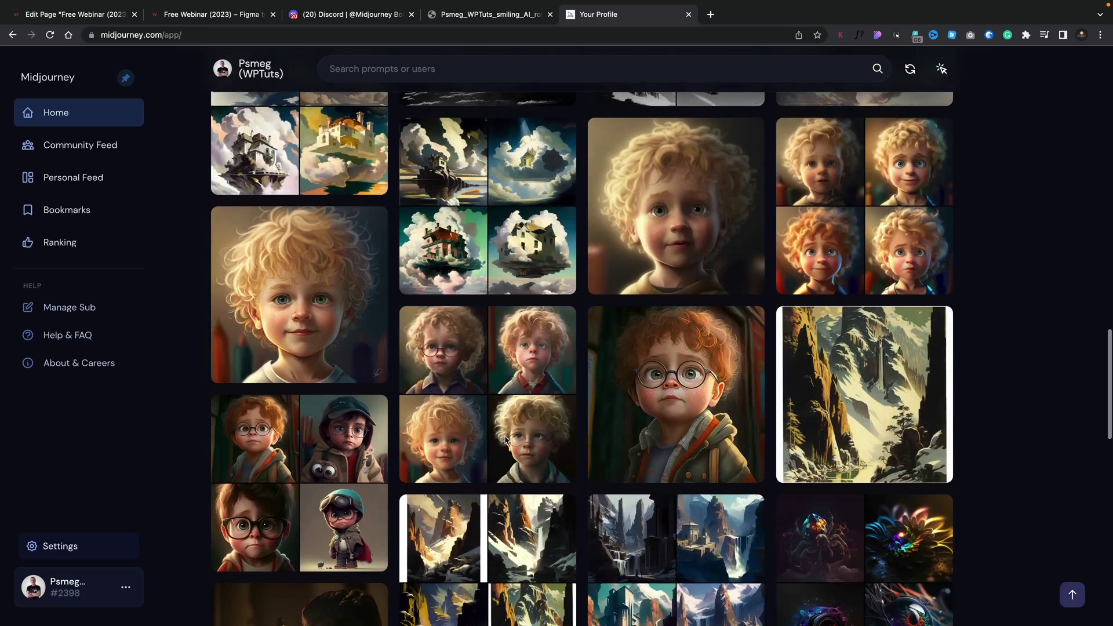
pyautogui.scroll(-3, 412, 423)
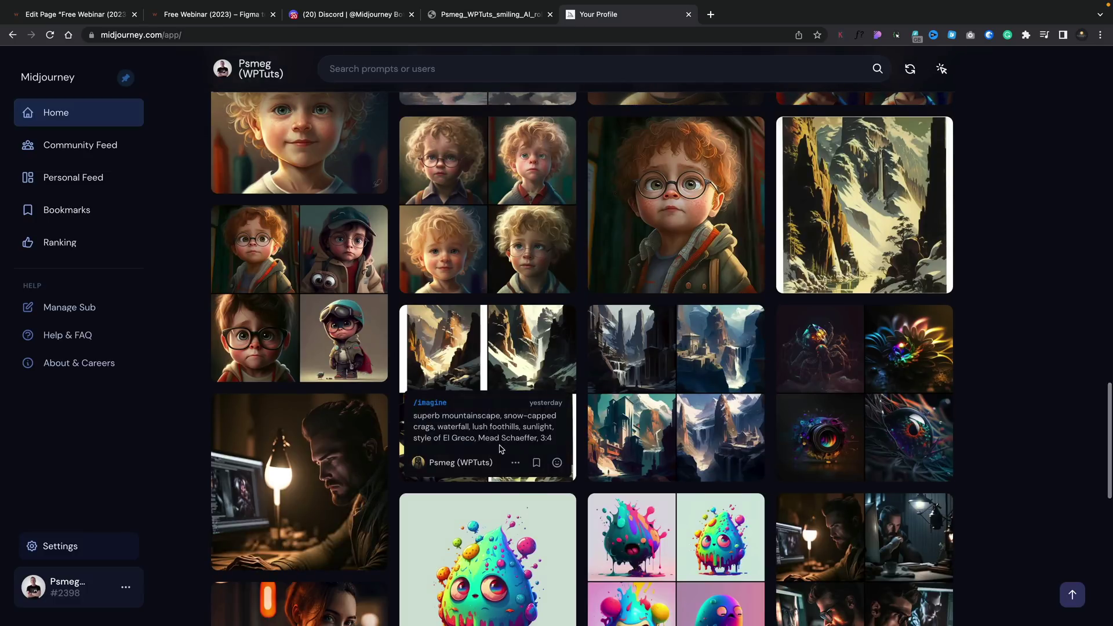
pyautogui.scroll(-3, 413, 422)
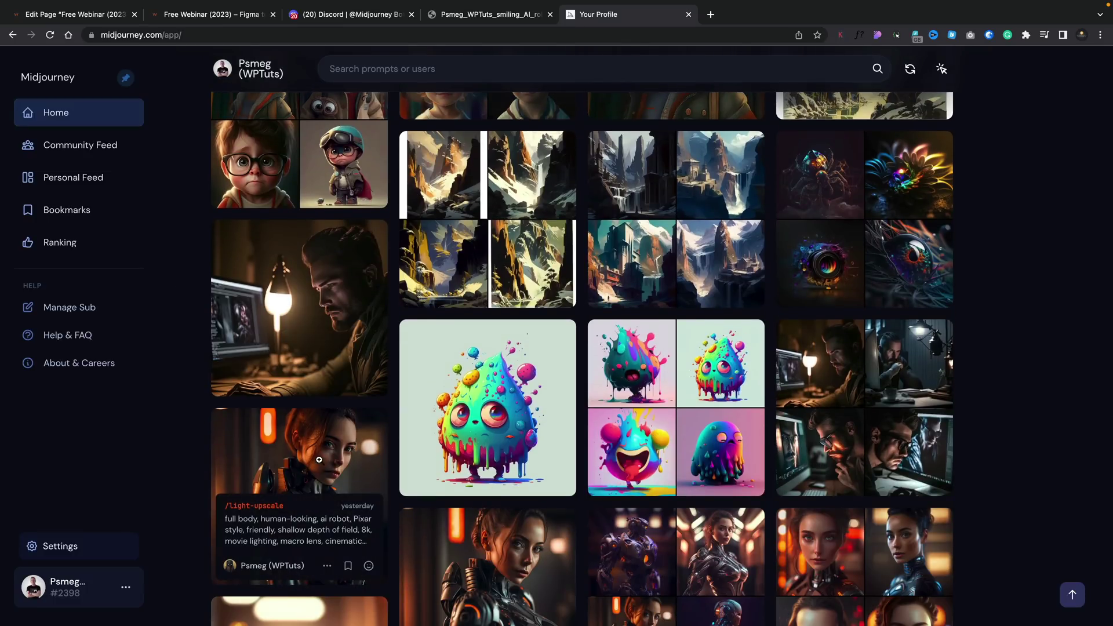
pyautogui.click(318, 456)
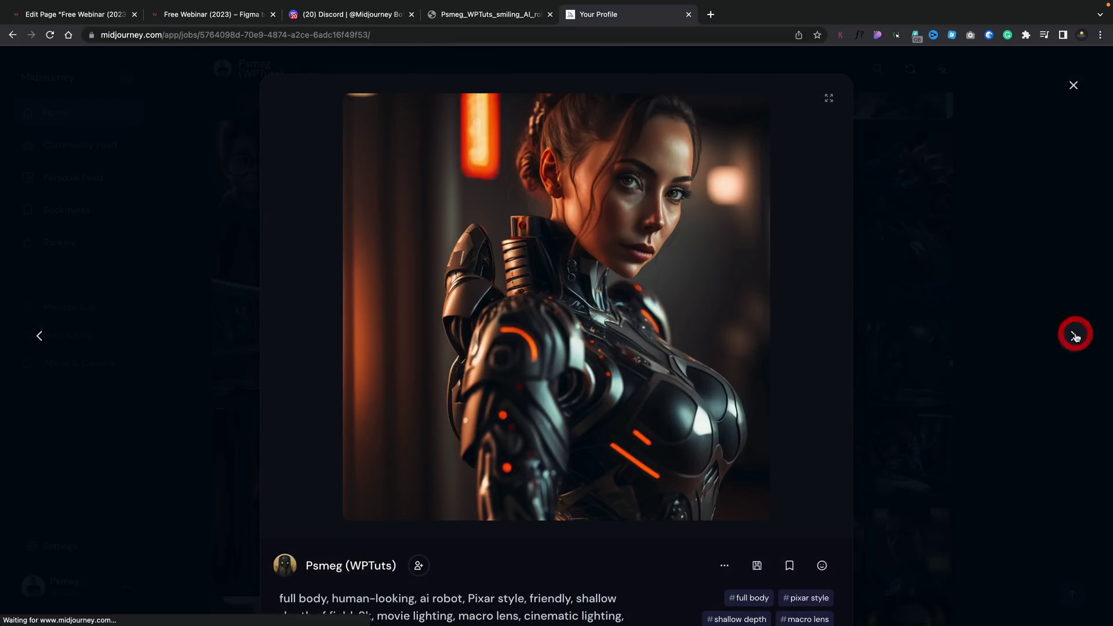
pyautogui.click(1074, 336)
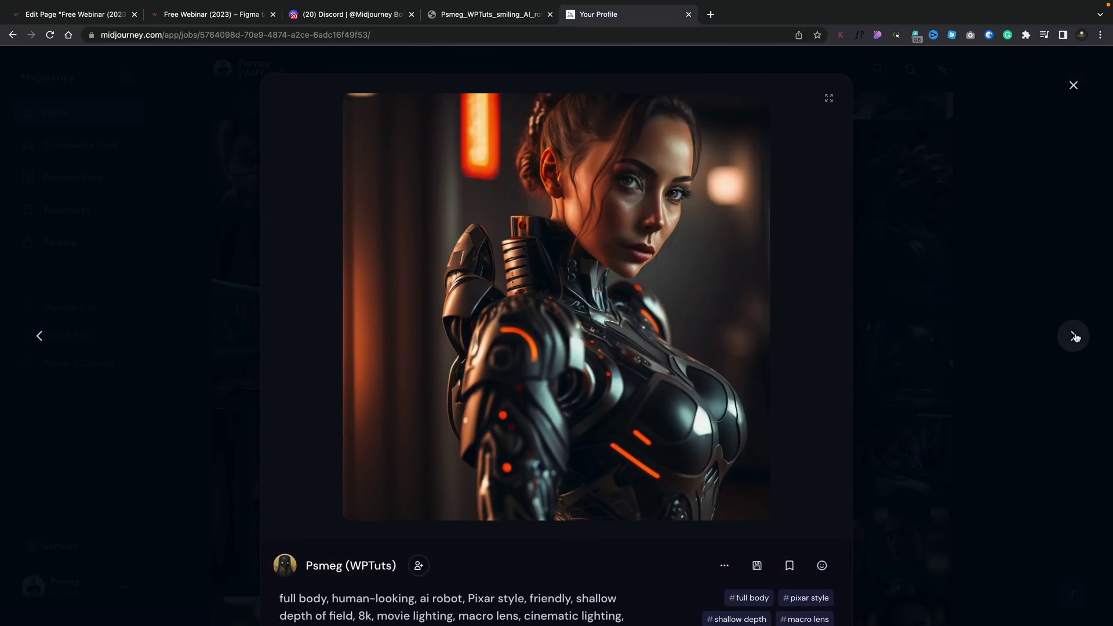
pyautogui.press('Escape')
pyautogui.scroll(-10, 753, 493)
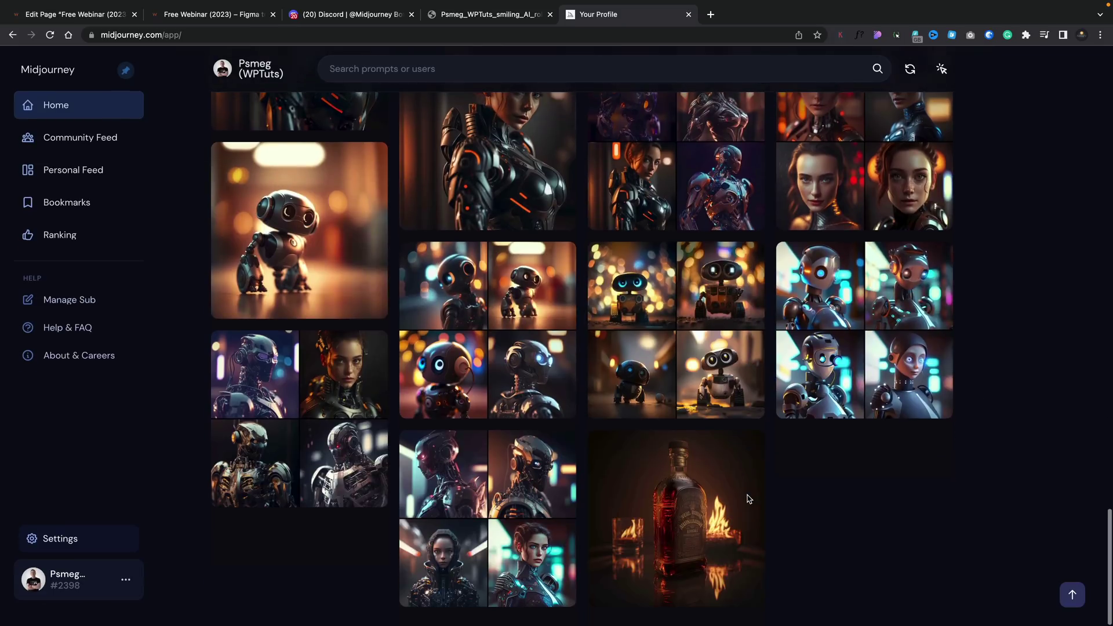
# - Open the 'bourbon bottle, ultra realistic, 8k' image to see it enlarged with its prompt
pyautogui.click(685, 500)
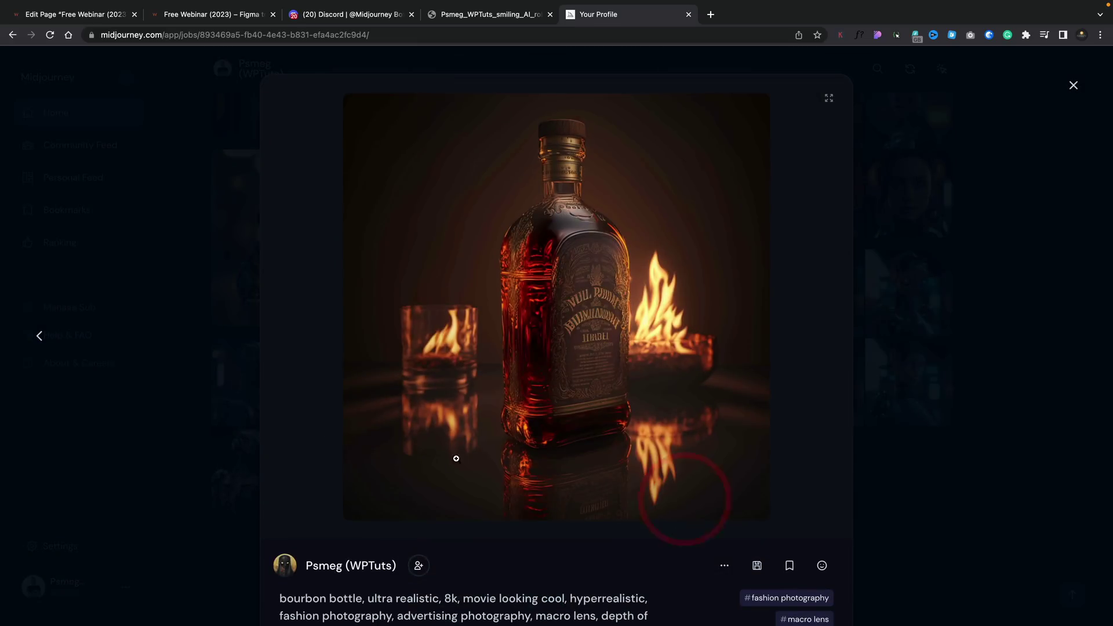